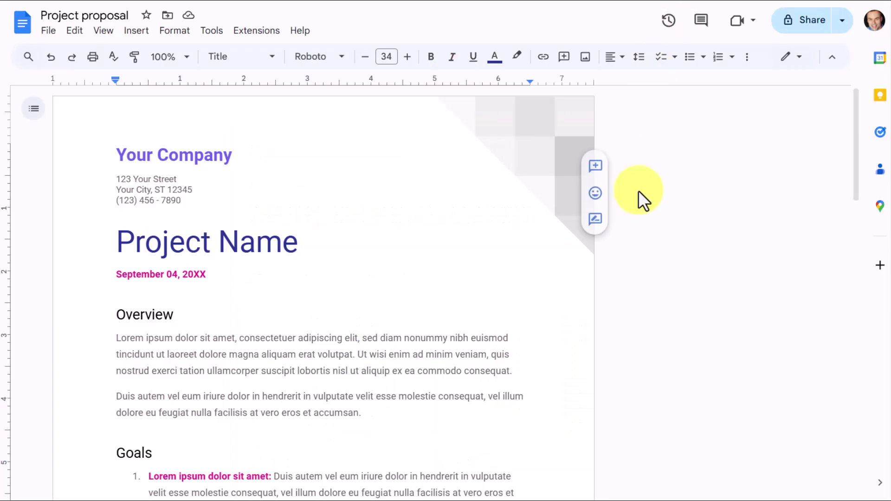
- Scroll through the Project proposal document
scroll(466, 263, down, 1)
scroll(467, 263, down, 1)
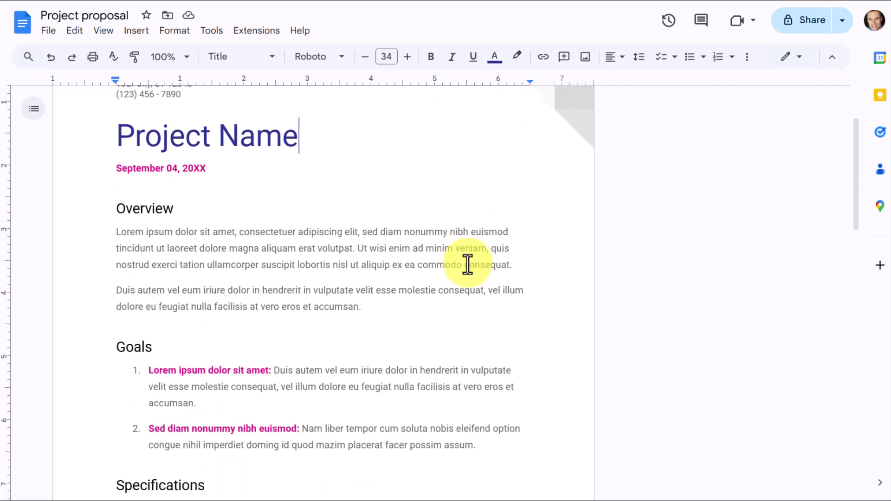
scroll(364, 283, down, 1)
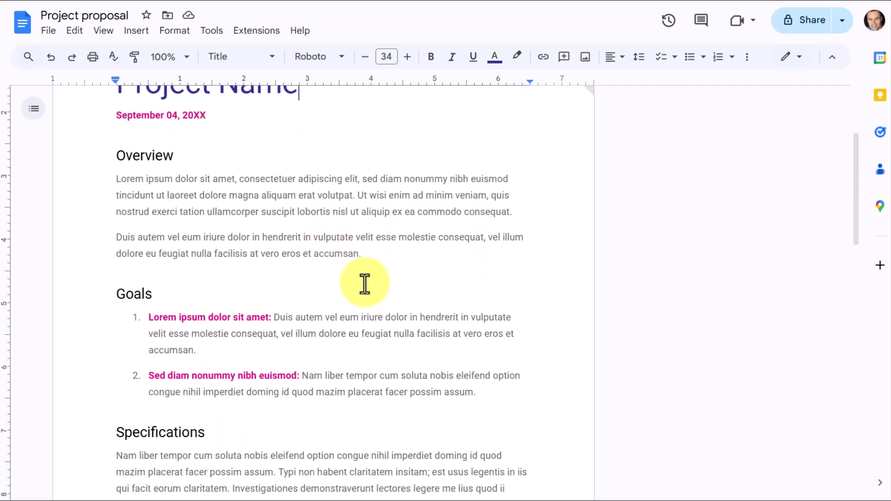
scroll(365, 283, up, 2)
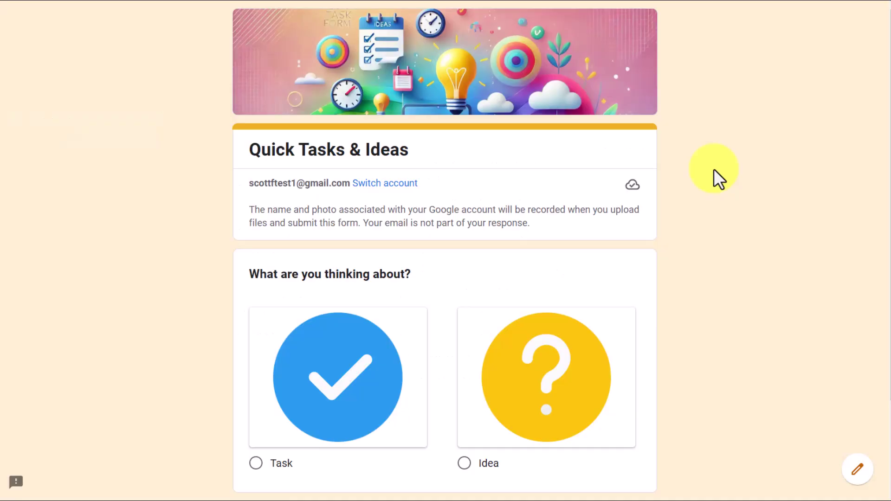
scroll(713, 169, down, 3)
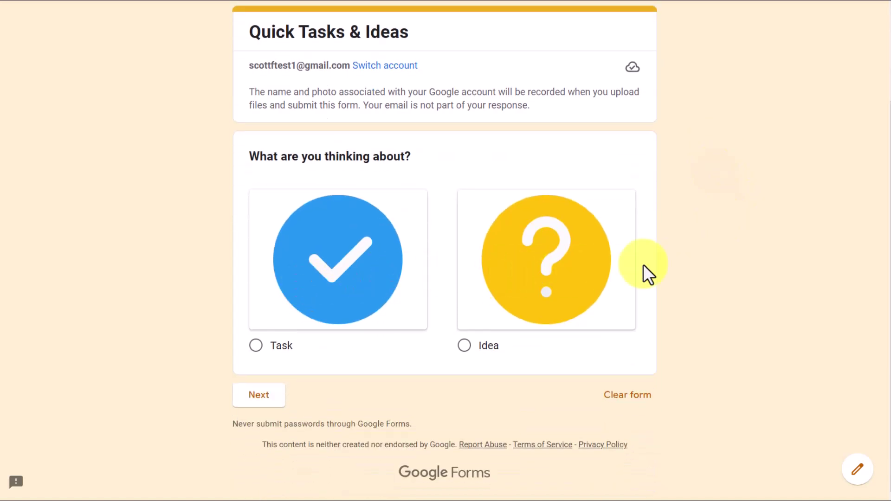
scroll(697, 244, up, 3)
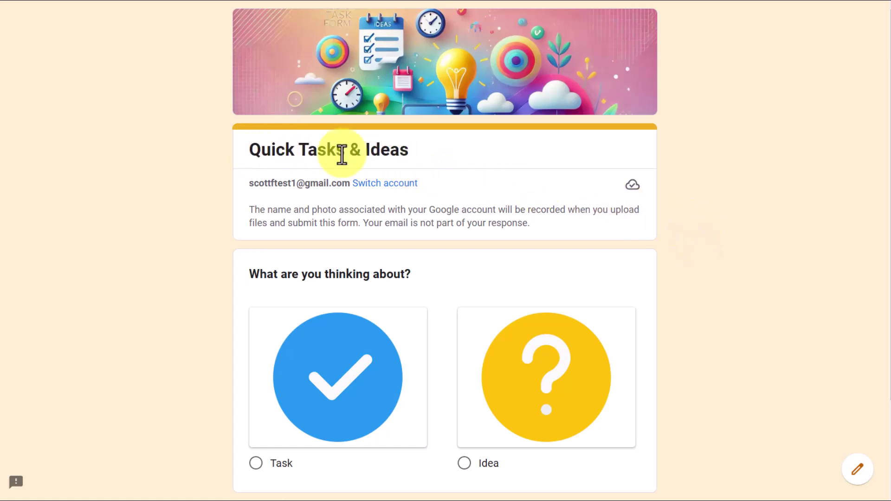
drag(252, 151, 434, 146)
click(434, 146)
scroll(466, 181, down, 3)
scroll(467, 188, up, 3)
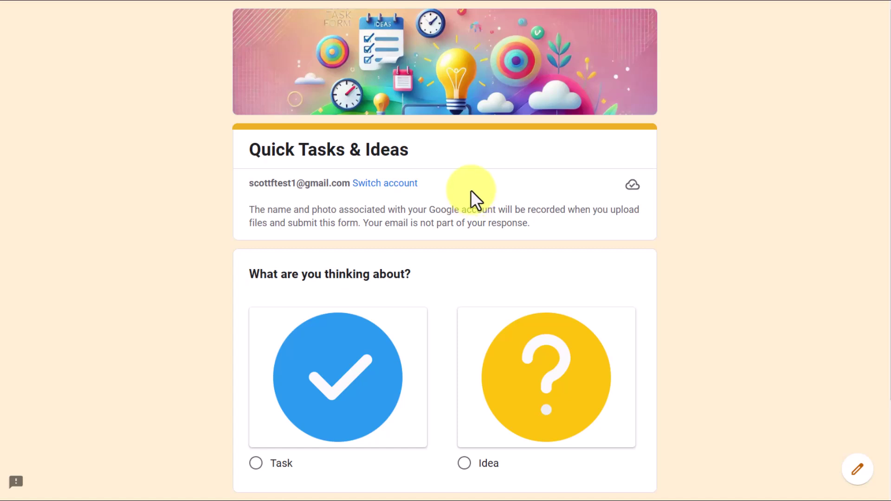
scroll(470, 190, down, 3)
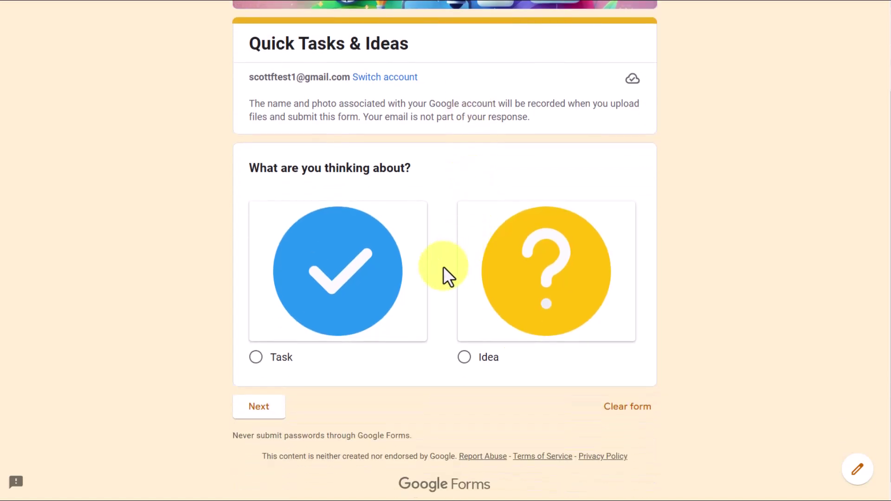
- Toggle between the Task and Idea images, settle on Task, and continue to Task Capture
click(359, 272)
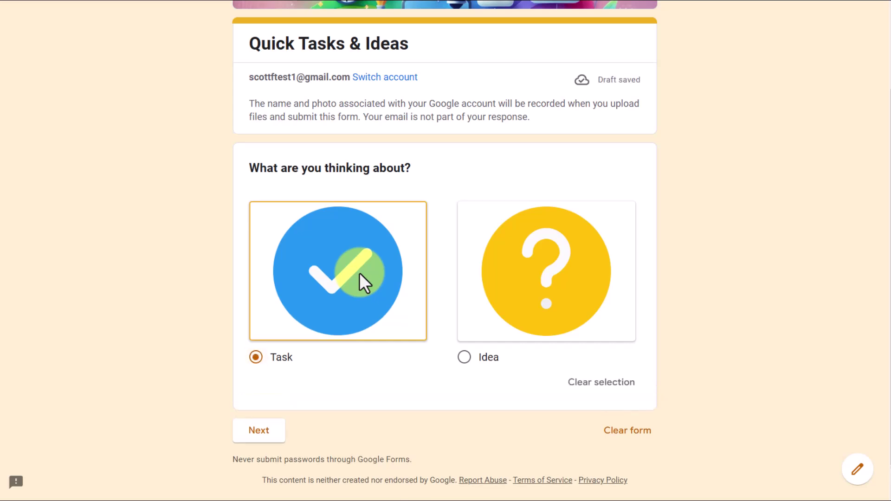
click(514, 268)
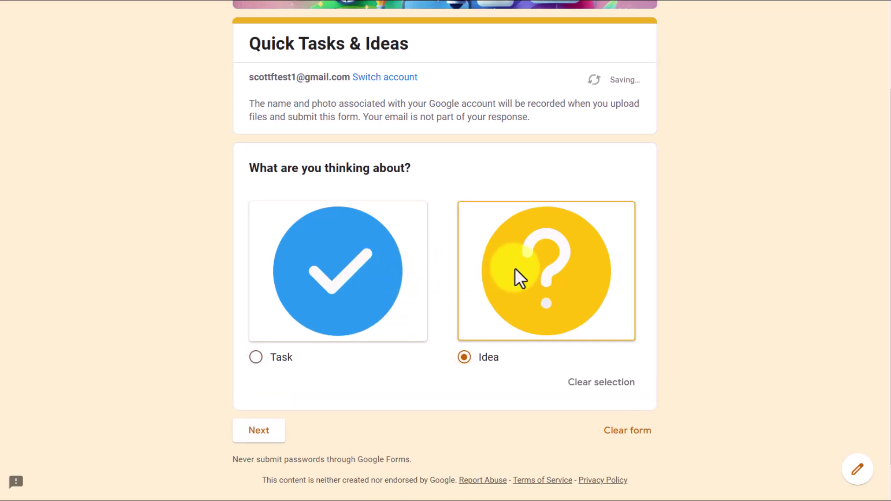
click(358, 272)
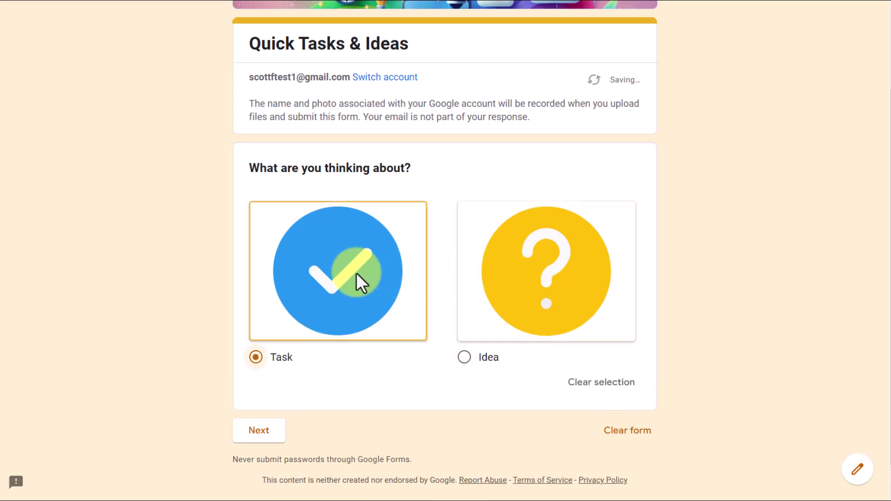
click(537, 279)
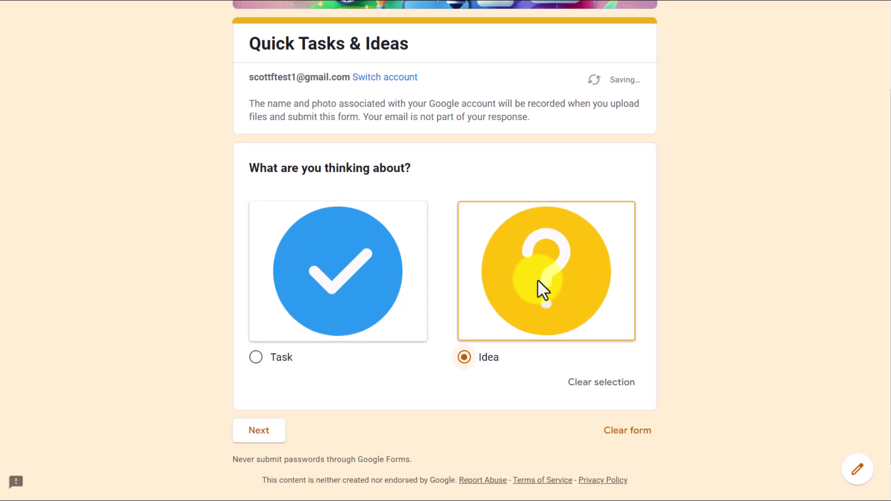
click(358, 284)
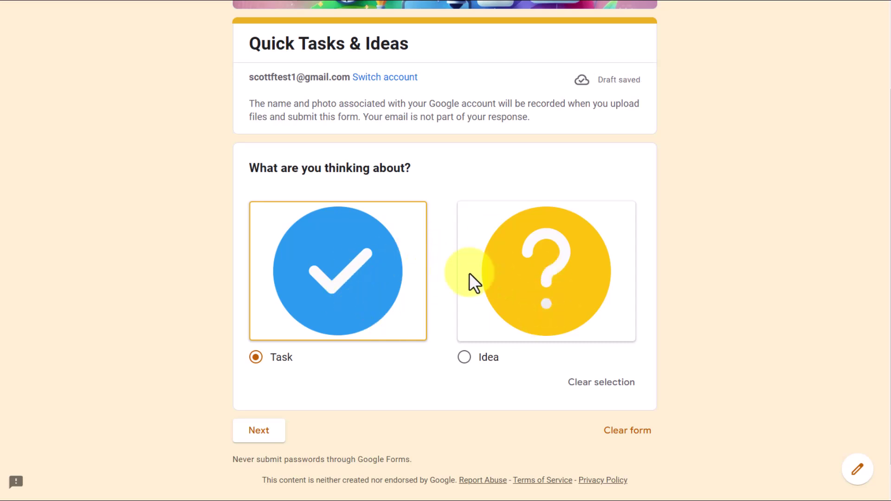
click(516, 274)
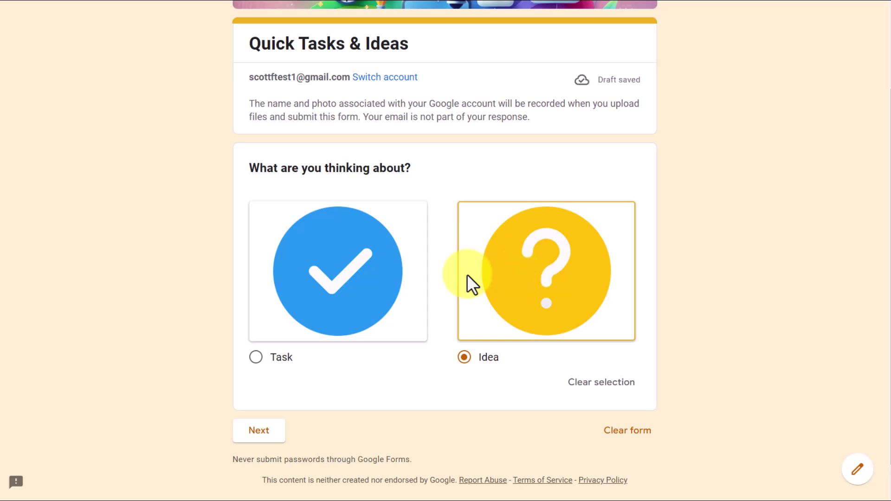
click(349, 272)
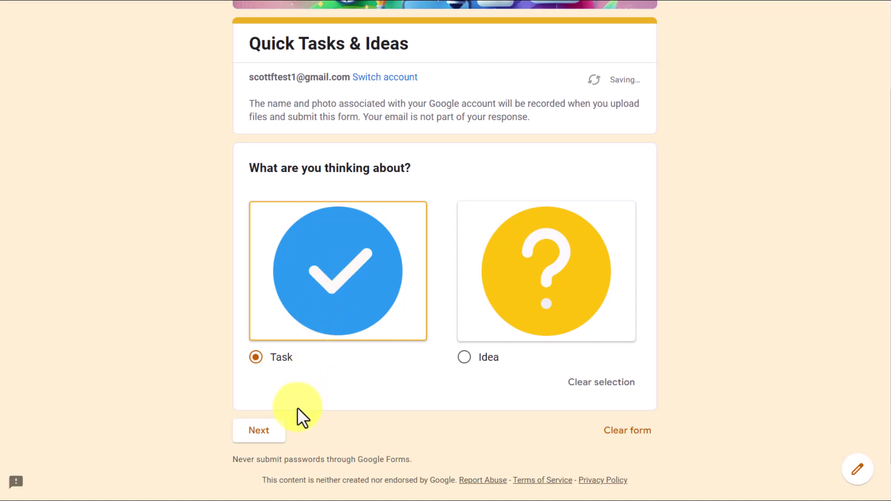
click(252, 442)
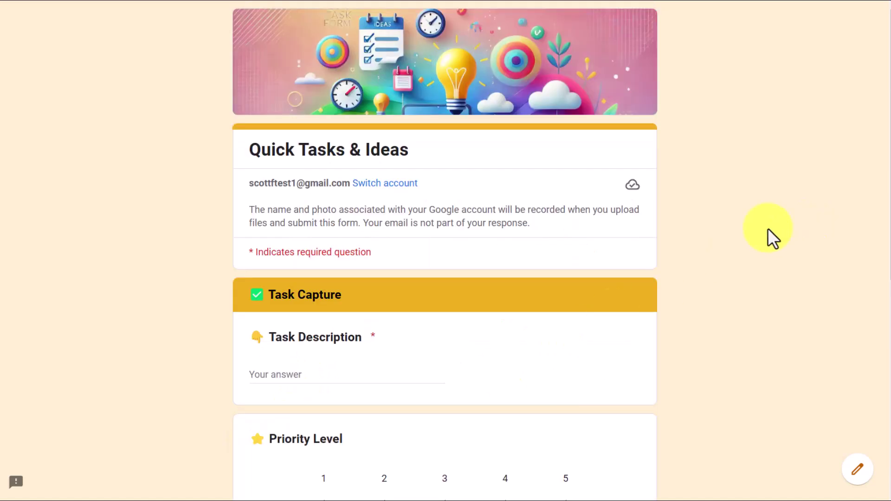
- Enter a Task Description about emailing a contact regarding next week's meeting, fixing the name's typo
scroll(767, 227, down, 5)
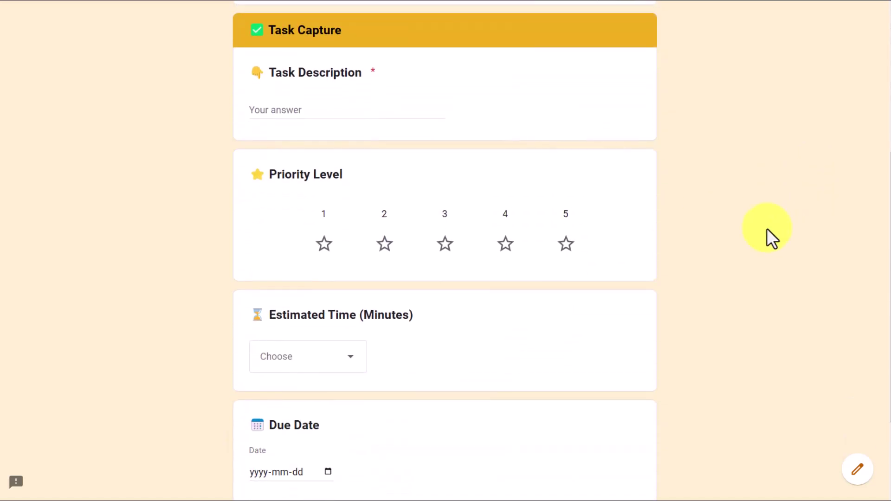
scroll(767, 227, down, 1)
scroll(767, 228, up, 1)
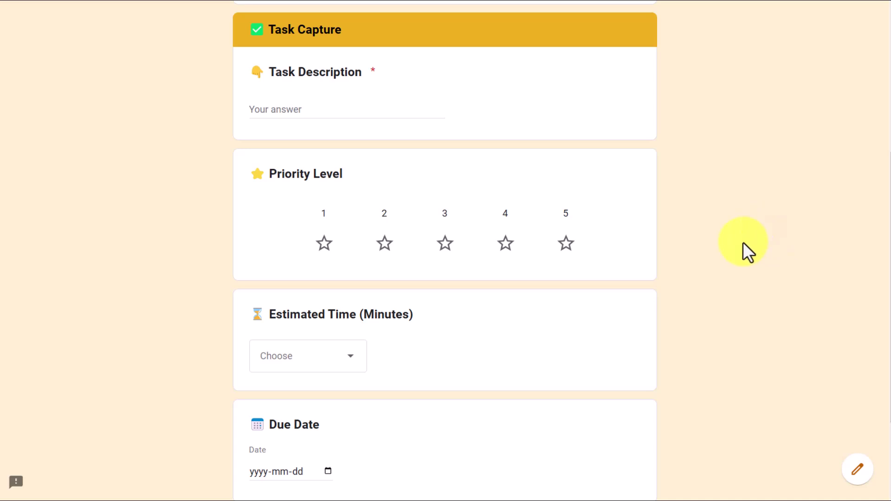
click(294, 109)
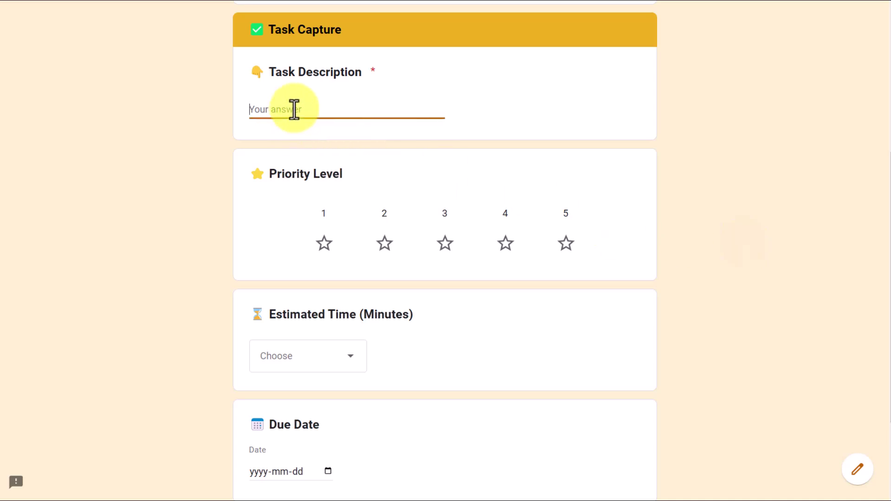
text(Email Soneka about)
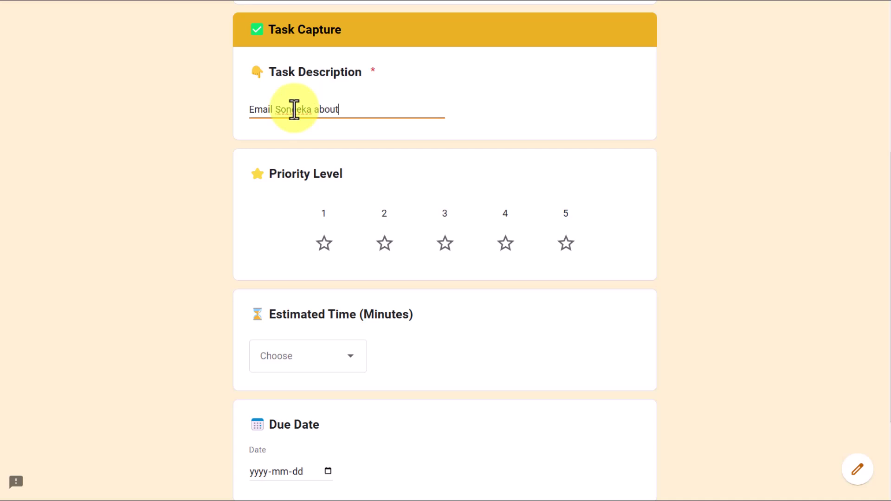
text( next week's meeting)
click(294, 110)
text(e)
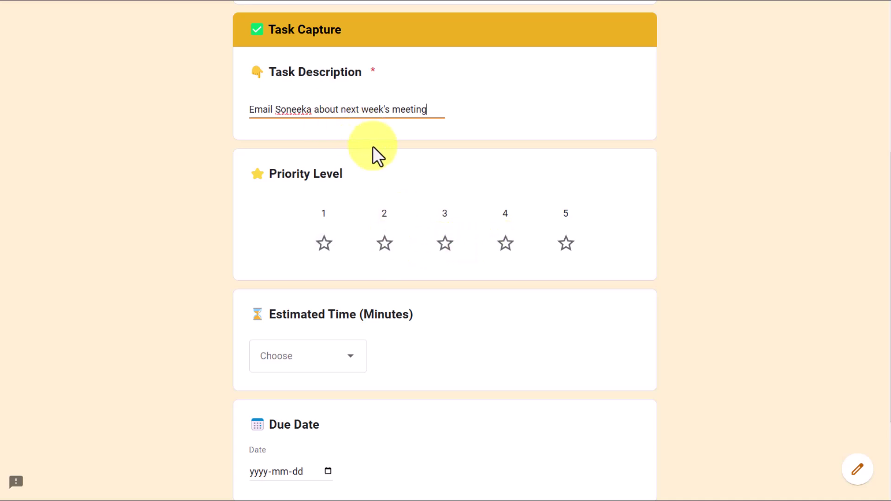
- Give the task priority 2, an estimated time of 15 minutes and due date 2024-11-08
click(384, 245)
scroll(424, 255, down, 3)
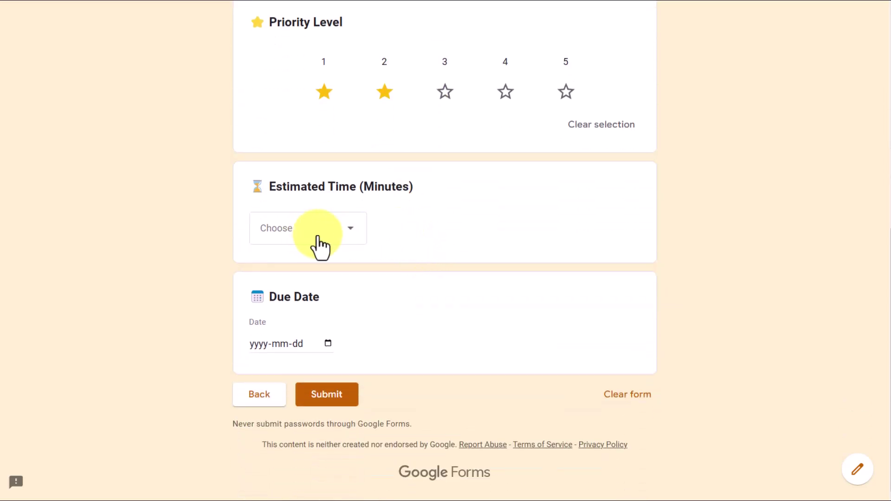
click(350, 232)
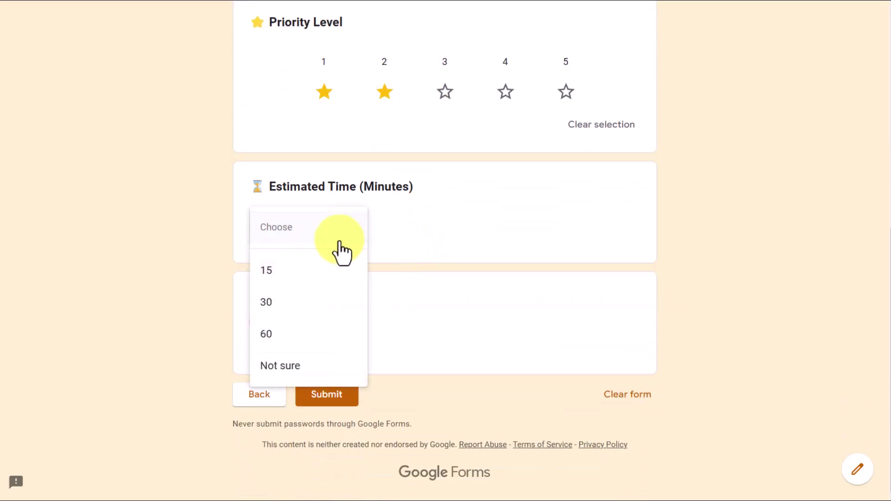
click(297, 271)
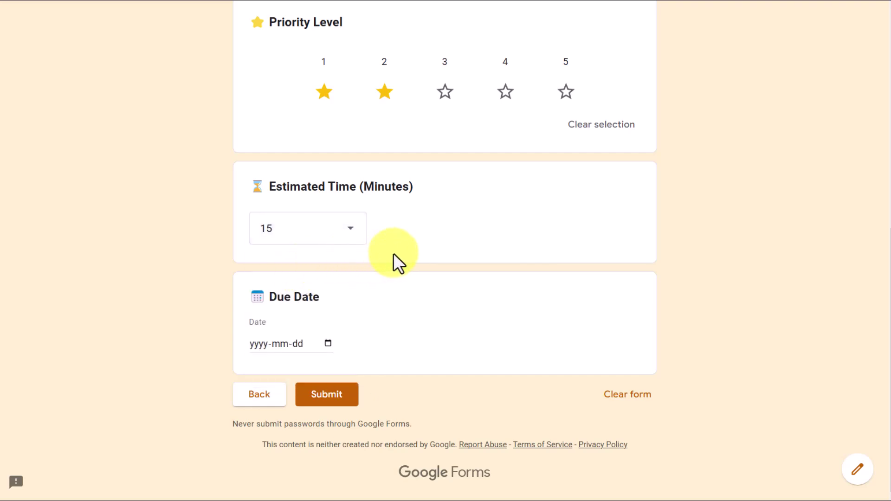
click(327, 345)
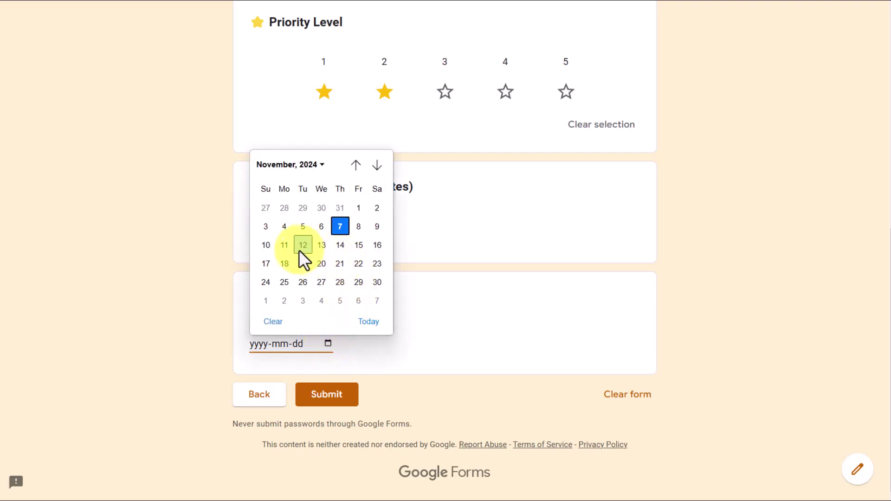
click(359, 226)
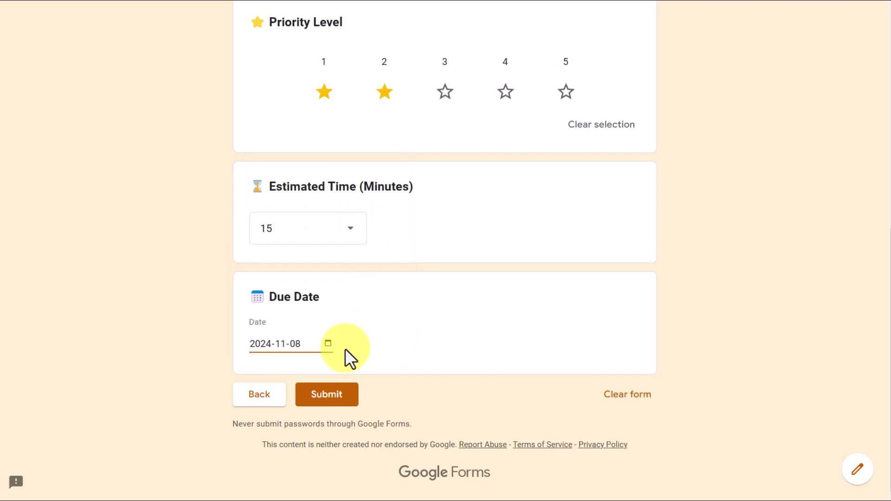
- Review the answers and recheck the Estimated Time list, keeping 15 minutes
scroll(441, 340, up, 5)
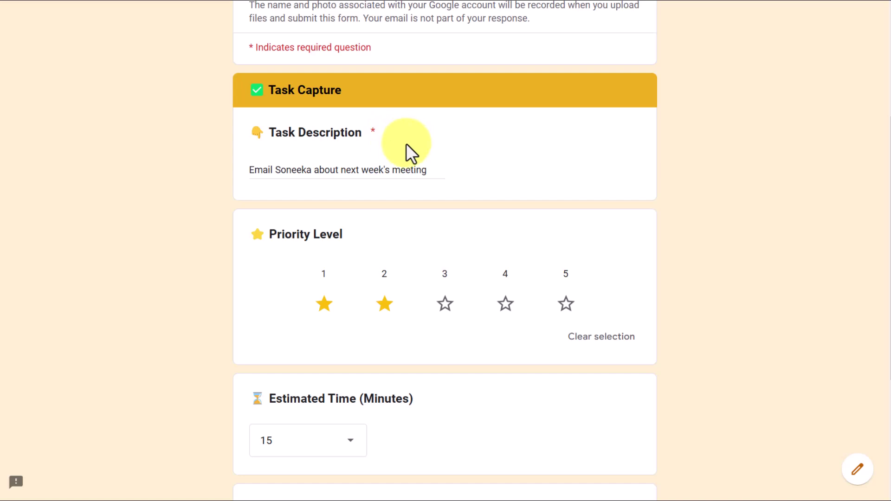
scroll(444, 160, down, 3)
scroll(444, 160, up, 3)
scroll(444, 160, down, 3)
scroll(444, 161, down, 1)
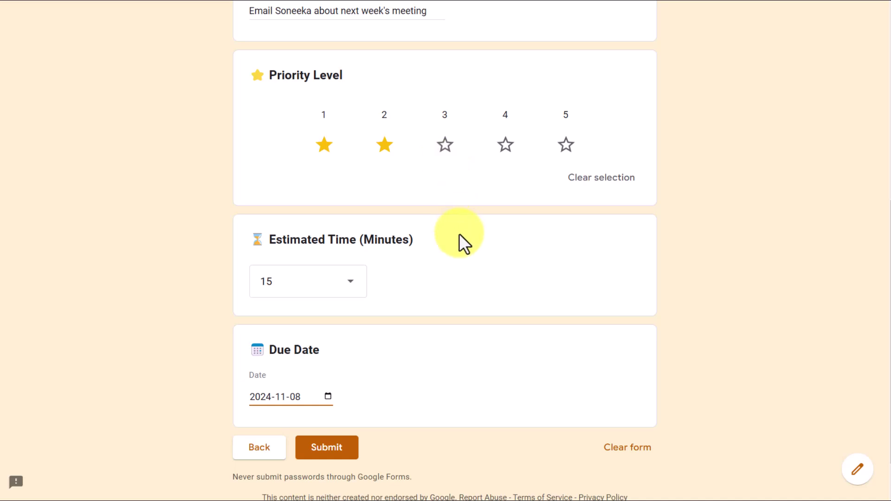
scroll(458, 233, up, 1)
scroll(458, 233, down, 1)
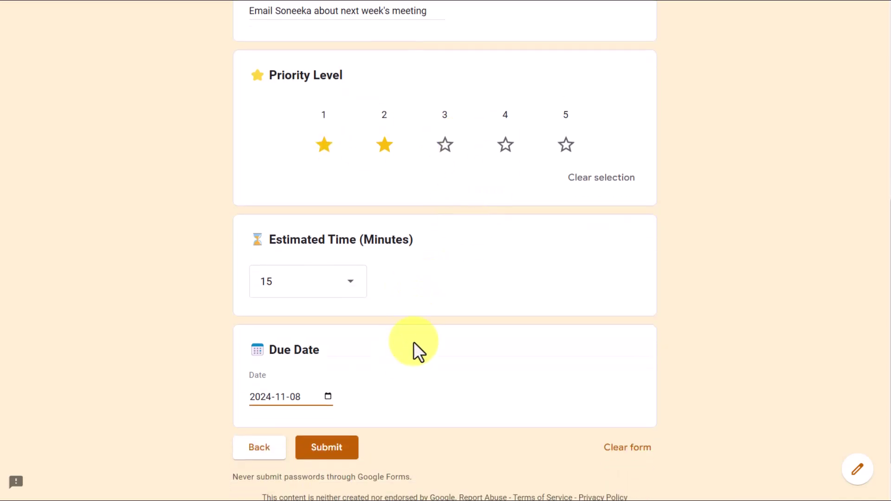
scroll(431, 307, up, 1)
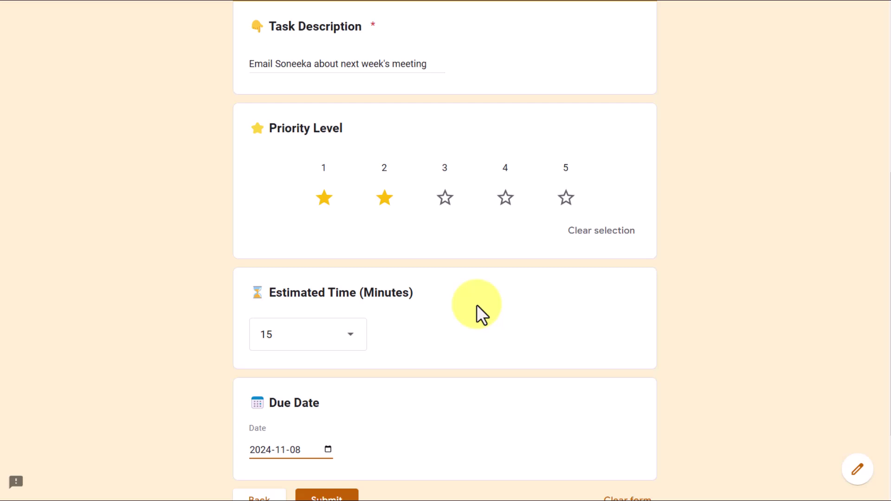
scroll(477, 296, down, 1)
scroll(477, 296, up, 2)
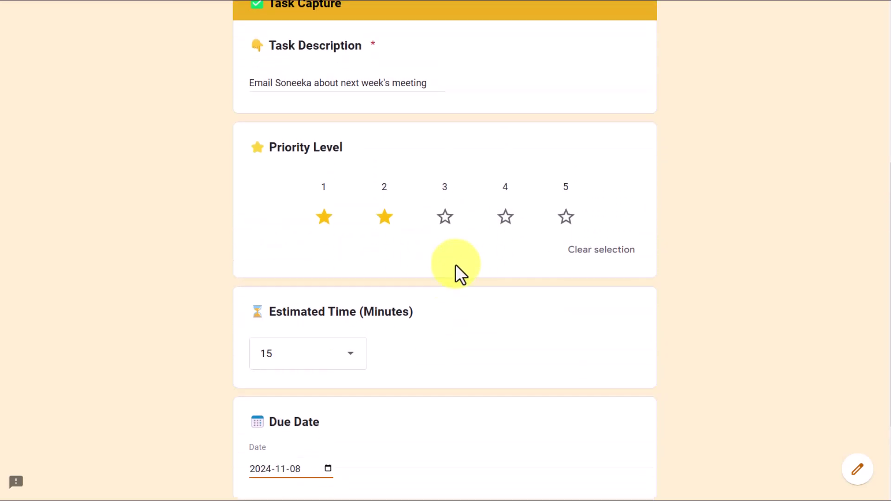
scroll(455, 264, down, 1)
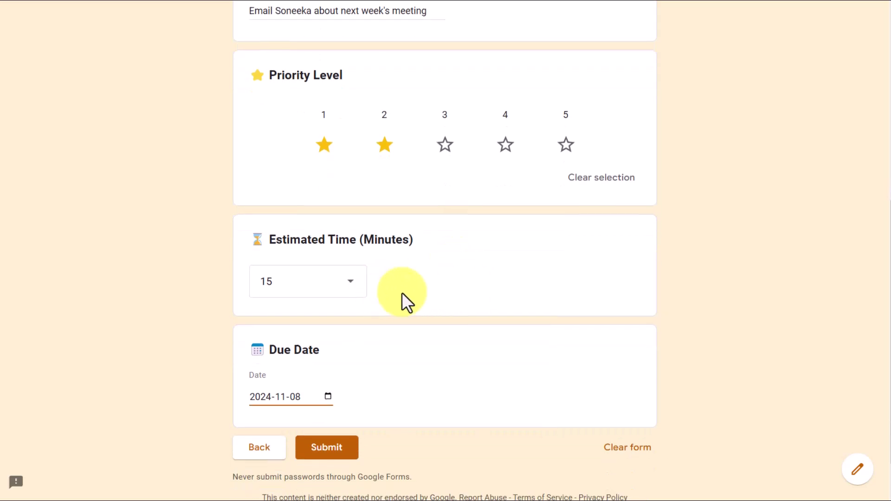
click(430, 281)
click(351, 282)
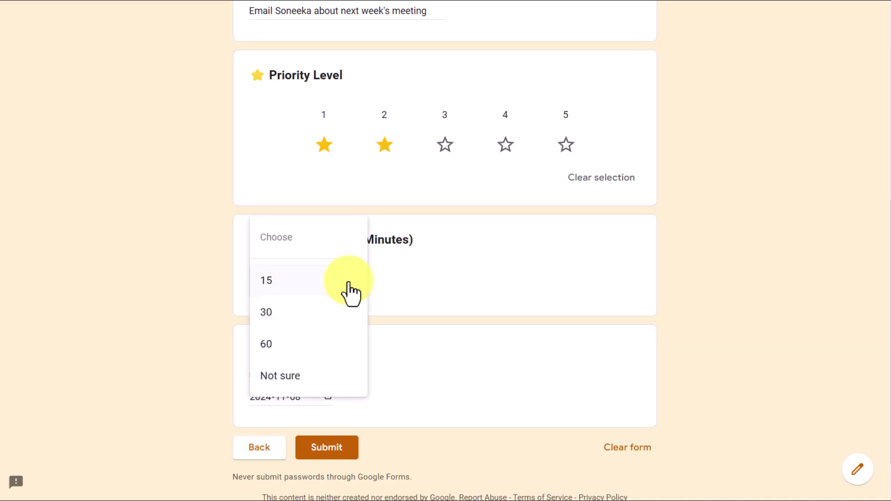
click(437, 269)
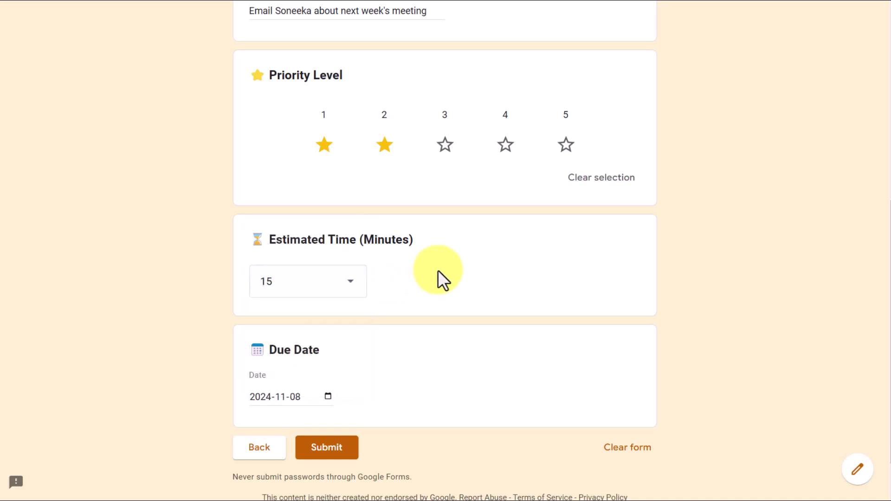
- Submit the task response, start a new one answering Idea, and continue to Idea Capture
click(327, 455)
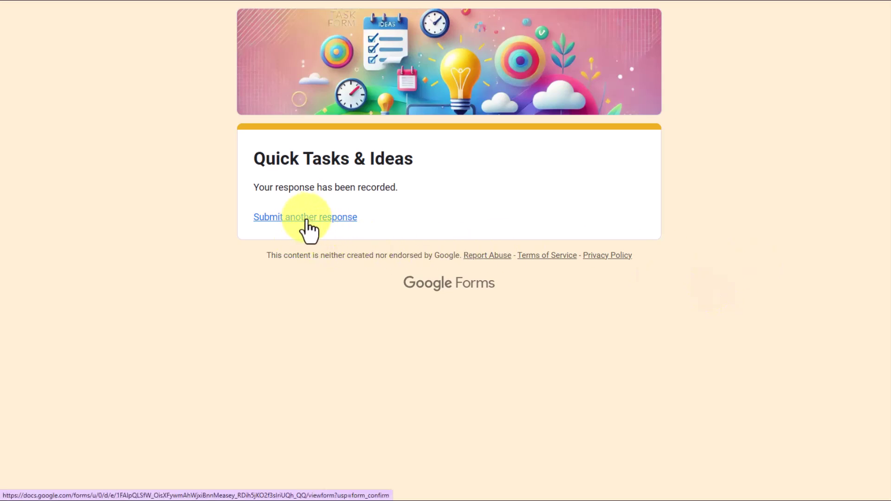
click(306, 222)
scroll(613, 283, down, 1)
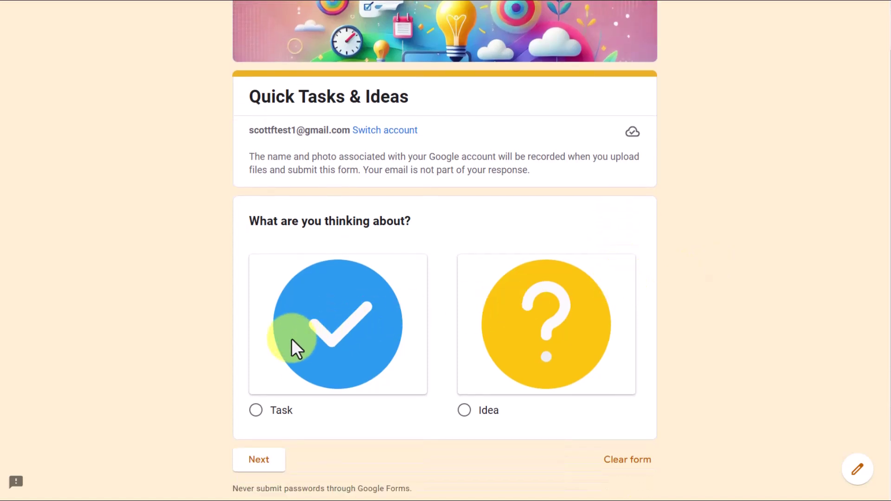
click(516, 341)
scroll(516, 340, down, 1)
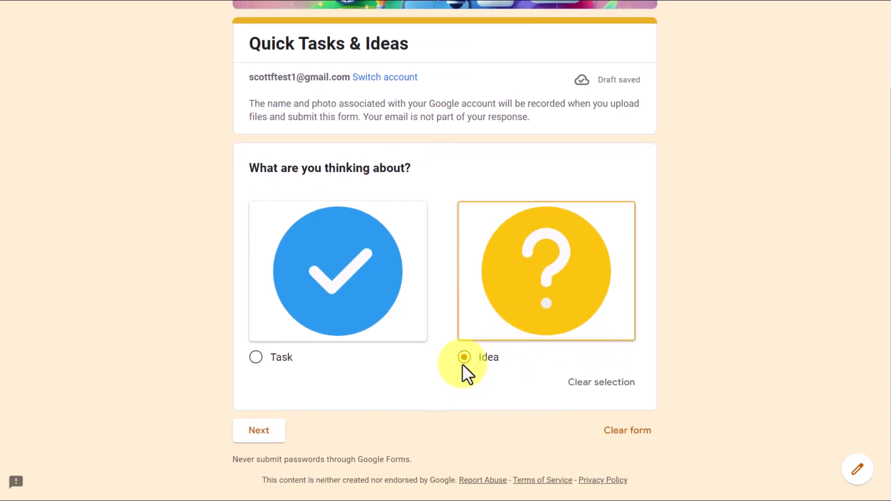
click(253, 434)
- Answer Describe Your Idea with 'Create a new course about Gmail'
scroll(722, 277, down, 6)
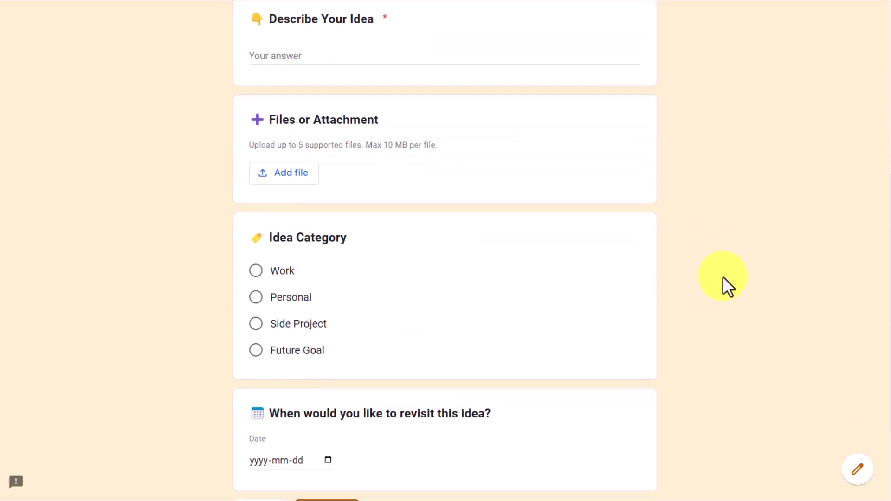
scroll(722, 276, up, 1)
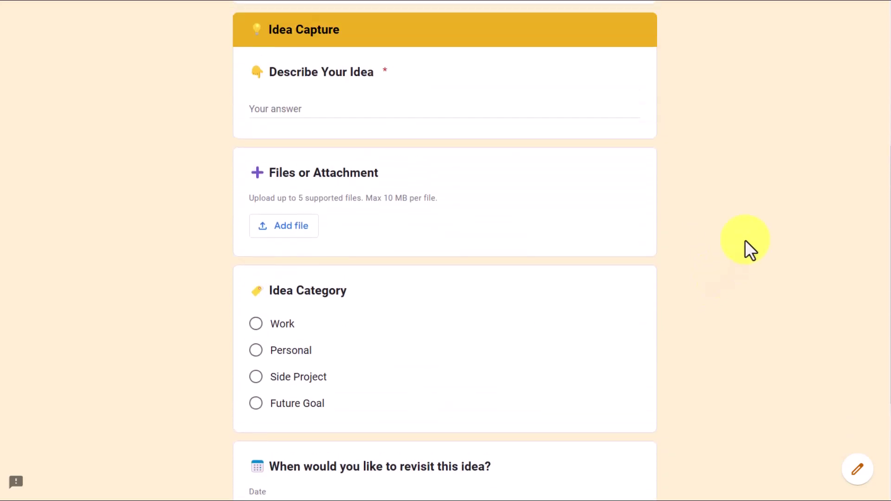
click(319, 110)
text(Create a )
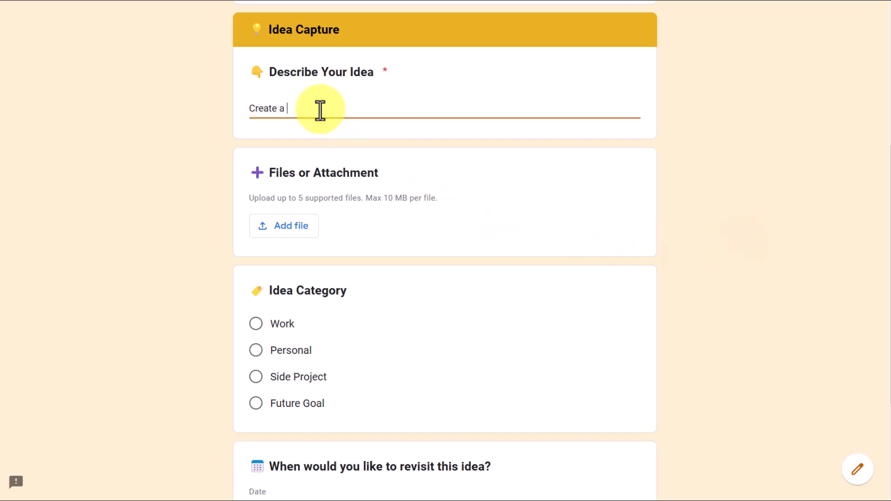
text(new course about Gmail)
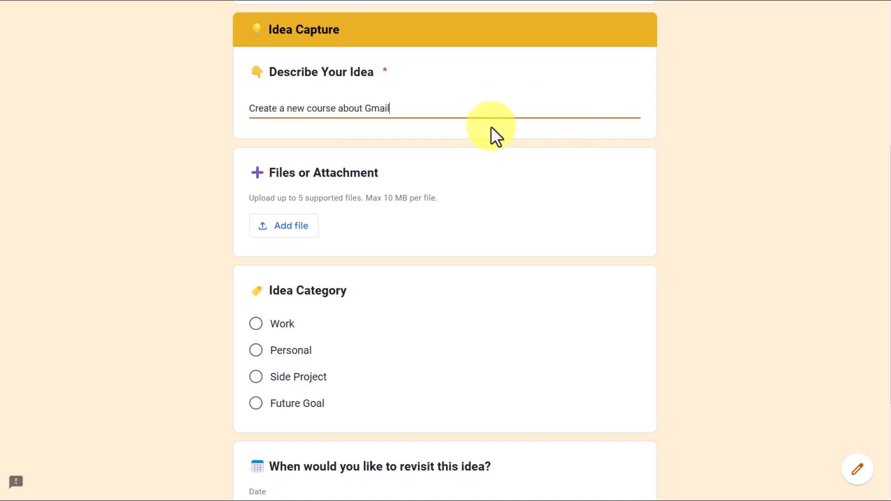
scroll(422, 168, down, 1)
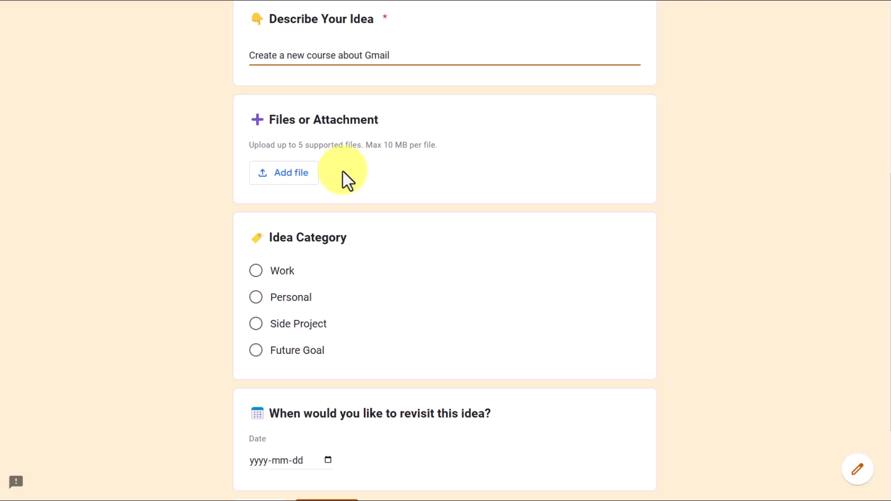
- Upload the landing-page (1) image from the computer via Add file
click(281, 176)
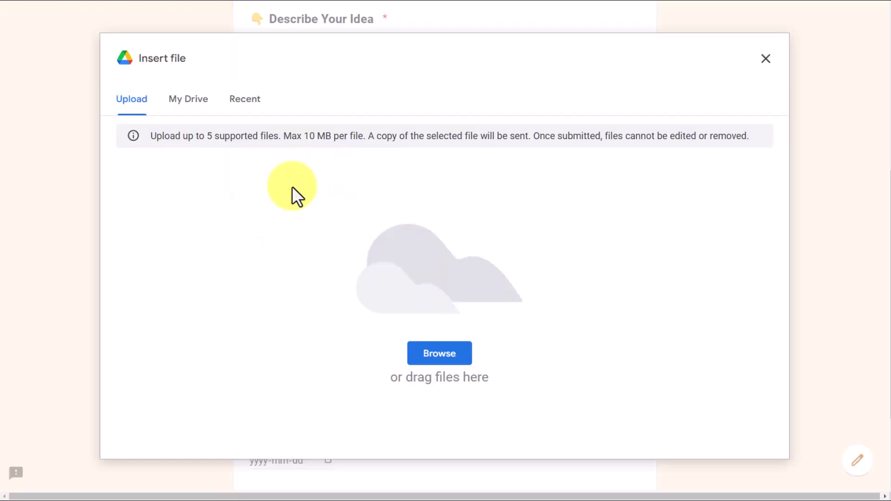
click(439, 353)
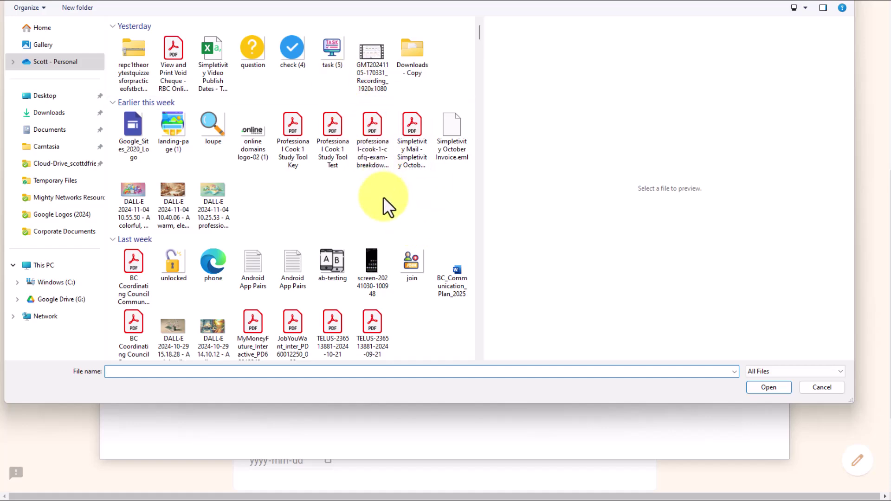
double_click(177, 128)
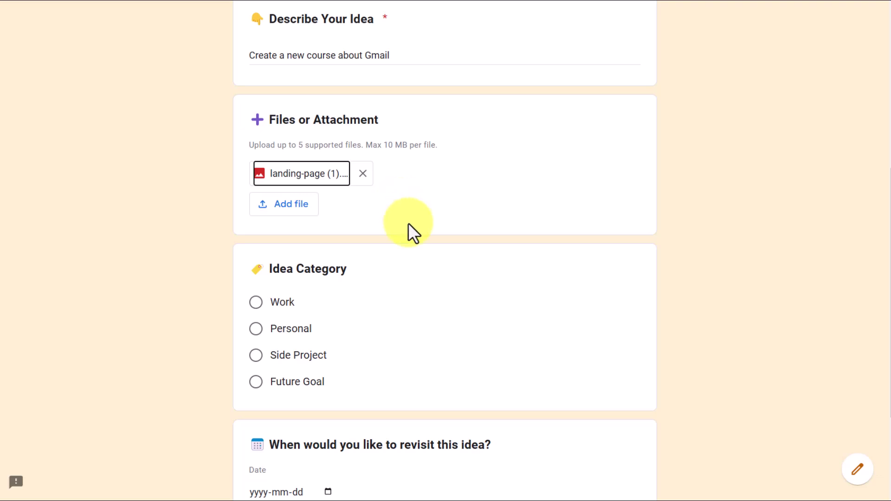
- Set the idea category to Work
scroll(408, 223, down, 3)
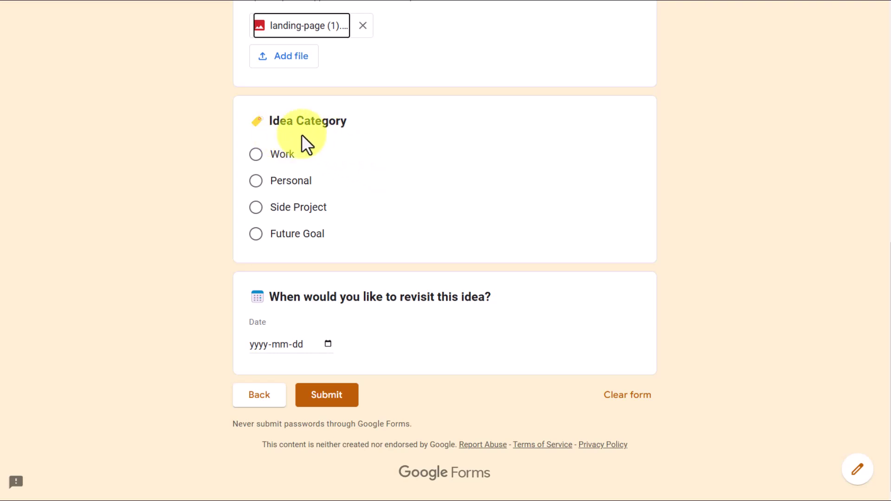
scroll(360, 193, up, 2)
scroll(364, 193, down, 2)
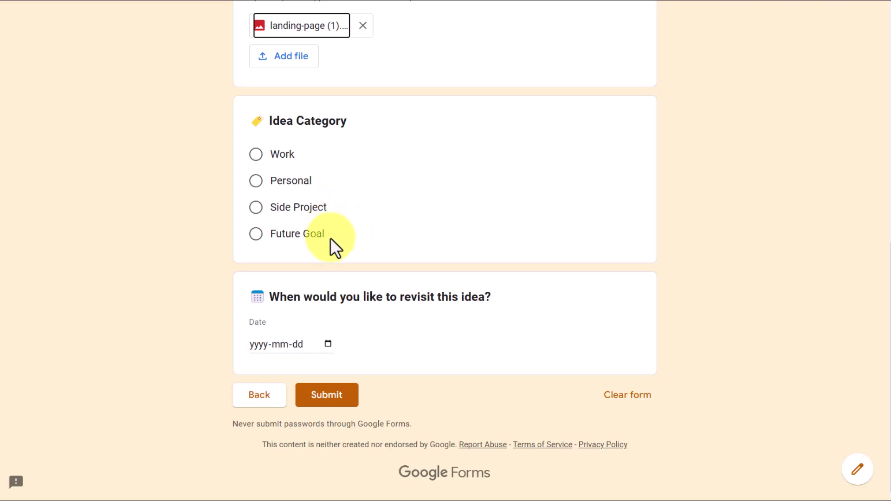
click(255, 156)
scroll(385, 218, down, 1)
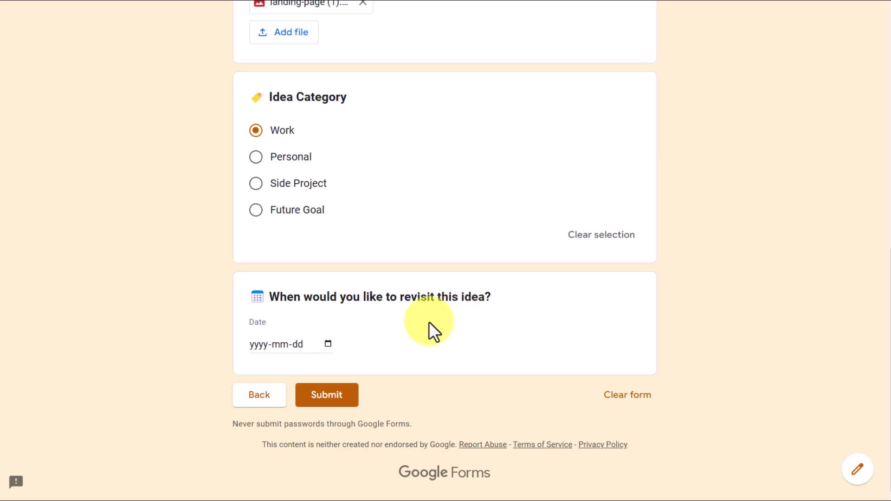
scroll(399, 326, up, 6)
scroll(436, 187, down, 6)
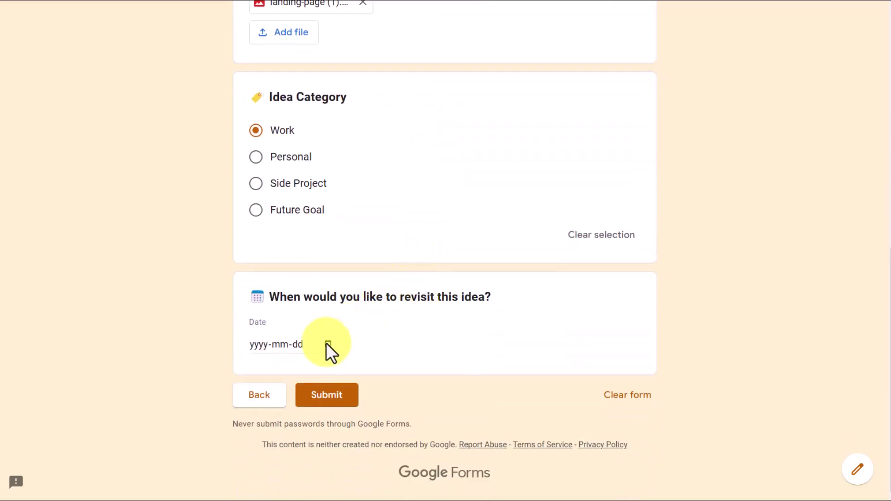
- Set the revisit date to 2025-01-31 and submit the idea response
click(327, 344)
click(377, 164)
click(377, 165)
click(361, 281)
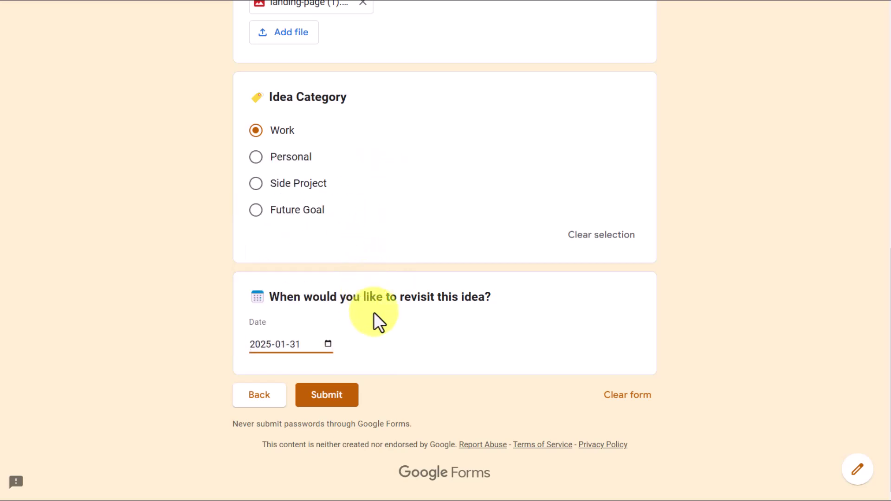
click(322, 403)
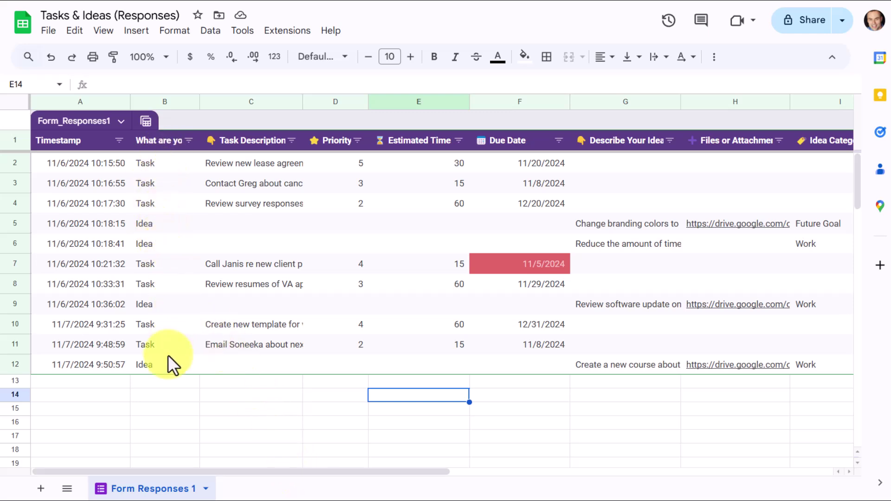
- Open the filter menu on the 'What are you thinking about?' column
click(188, 141)
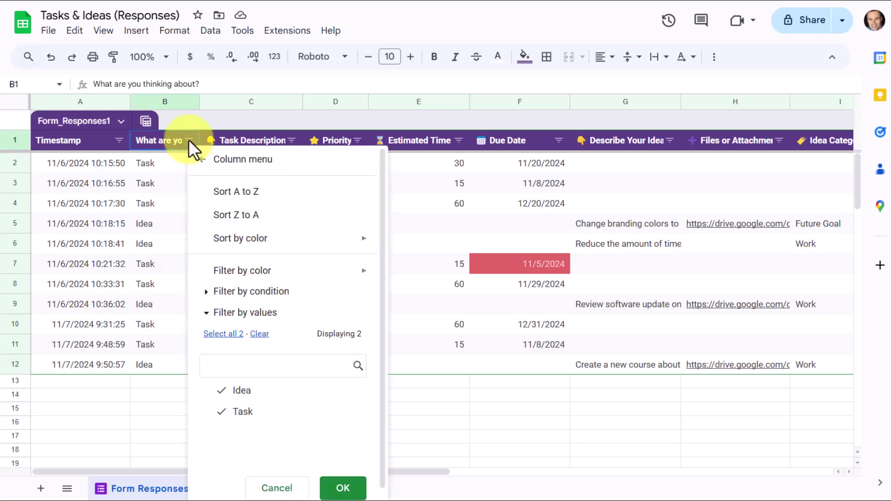
- Filter the responses to Task only and sort Priority Z to A
click(259, 336)
click(245, 413)
click(343, 488)
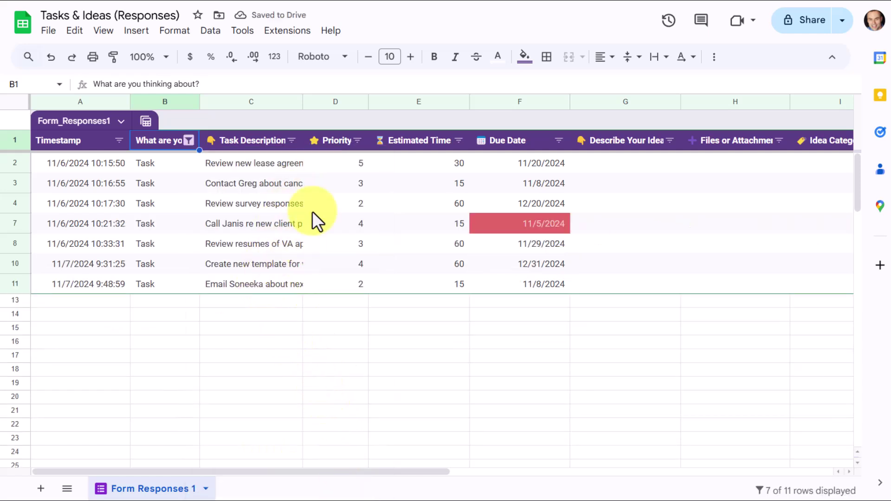
click(359, 141)
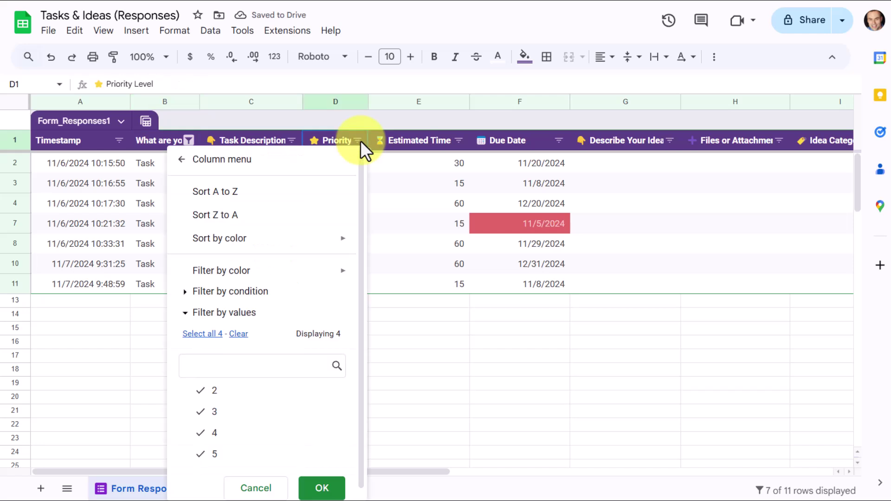
click(253, 215)
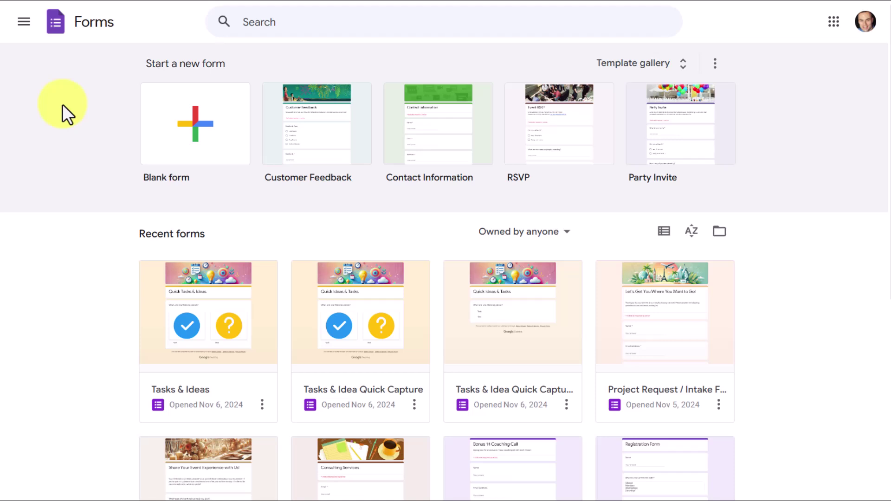
- Create a blank form and set its title to 'Tasks & Ideas'
click(198, 111)
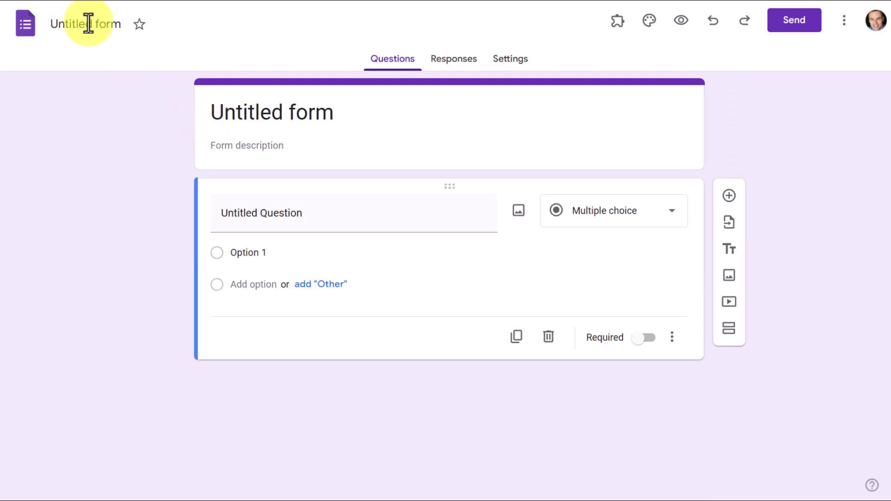
click(107, 24)
text(Tasls)
key(BackSpace)
key(BackSpace)
text(ls)
key(BackSpace)
key(BackSpace)
text(ks & Ideas)
key(Return)
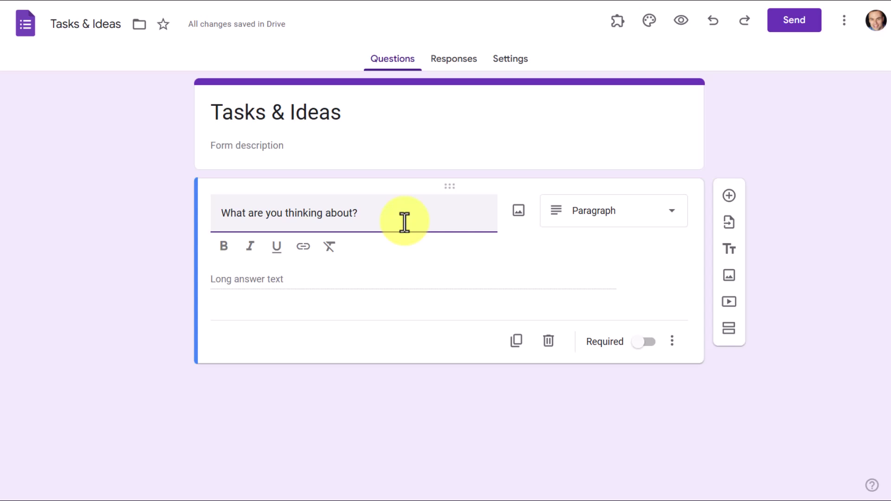
- Make the first question Multiple choice with the options Task and Idea
click(675, 219)
click(626, 153)
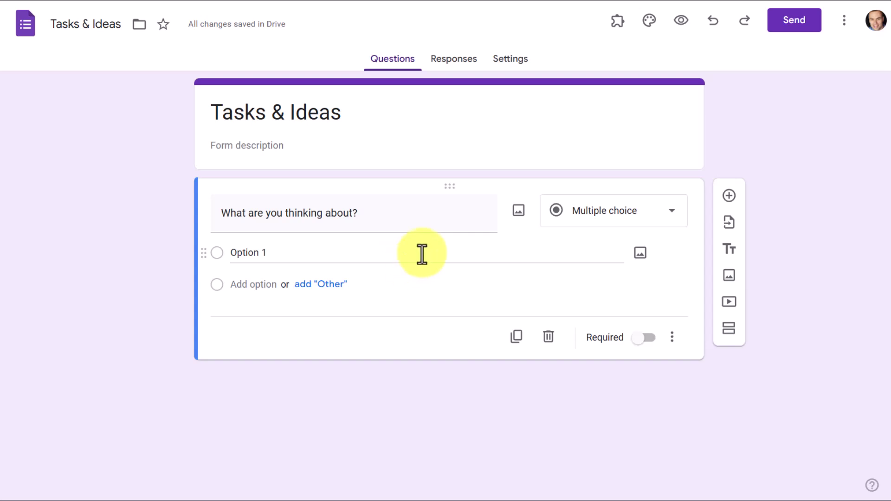
click(324, 251)
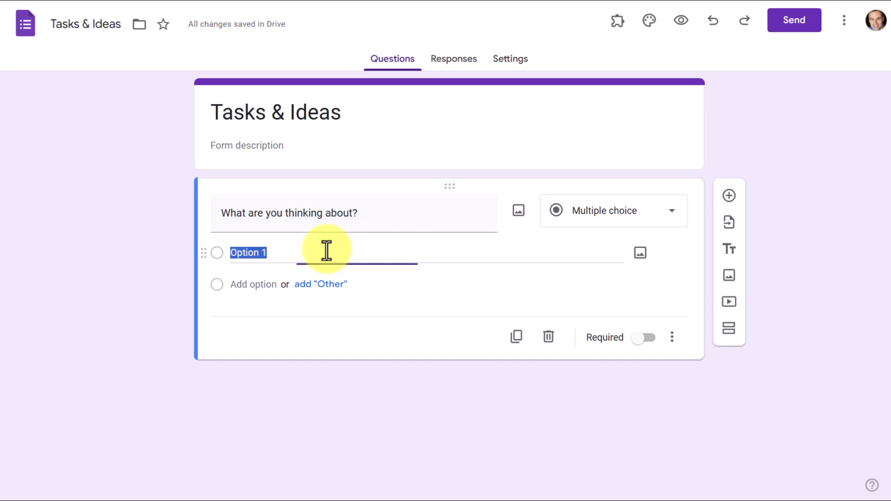
text(Task)
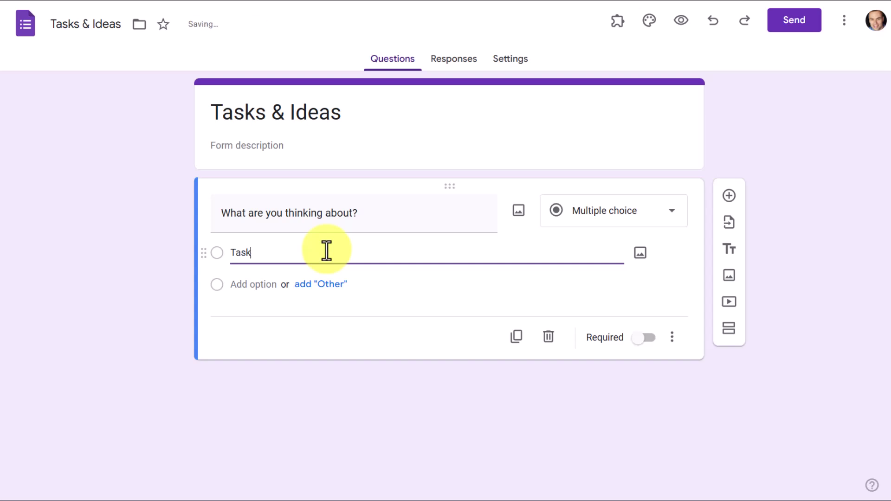
key(Return)
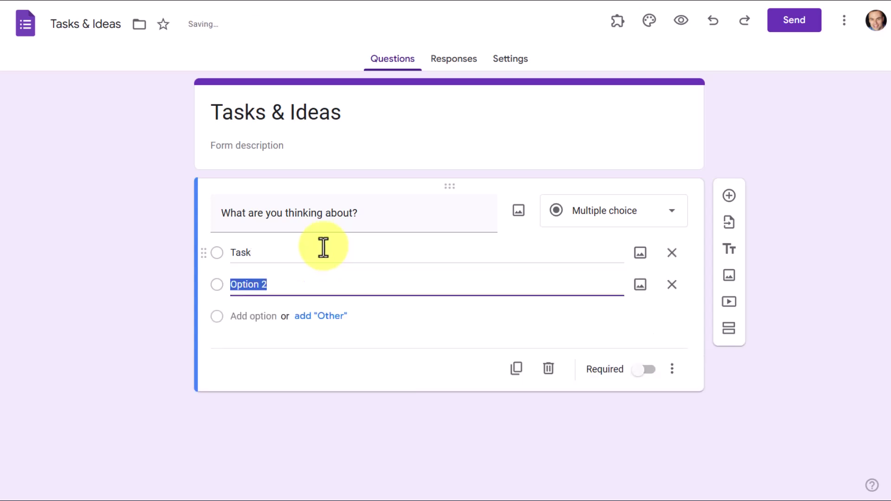
text(Idea)
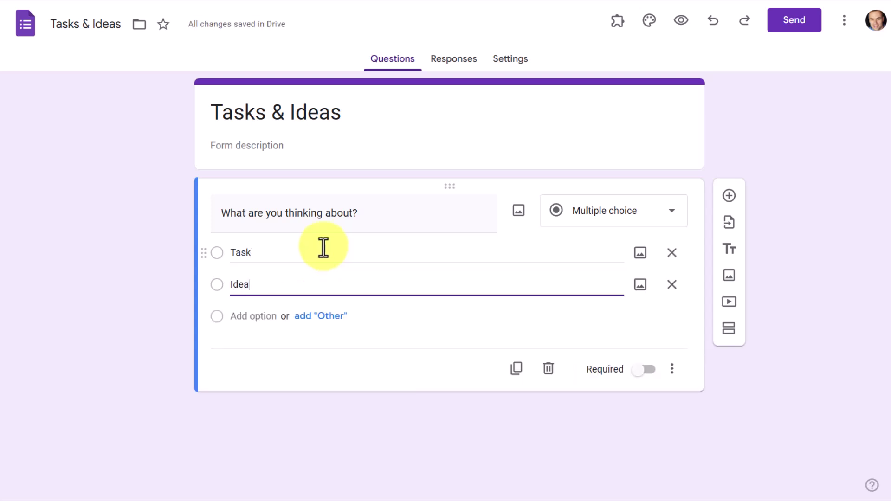
click(766, 418)
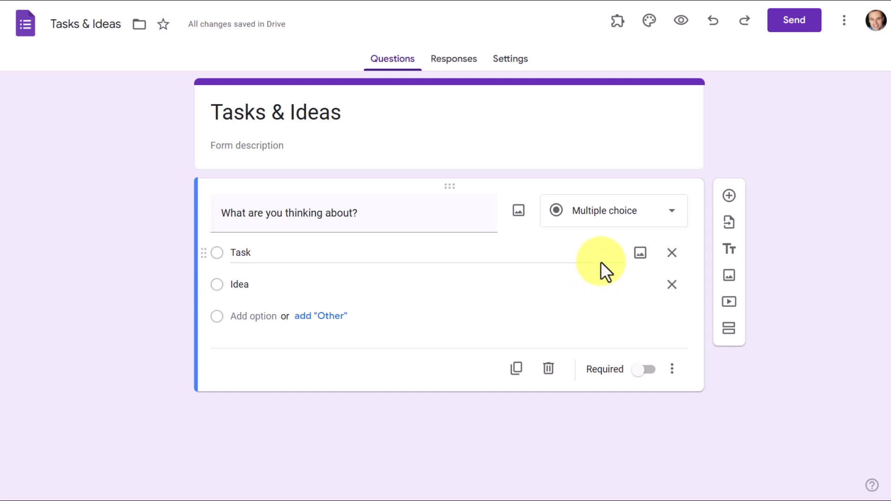
- Upload the check image for the Task choice and the question-mark image for the Idea choice
click(639, 254)
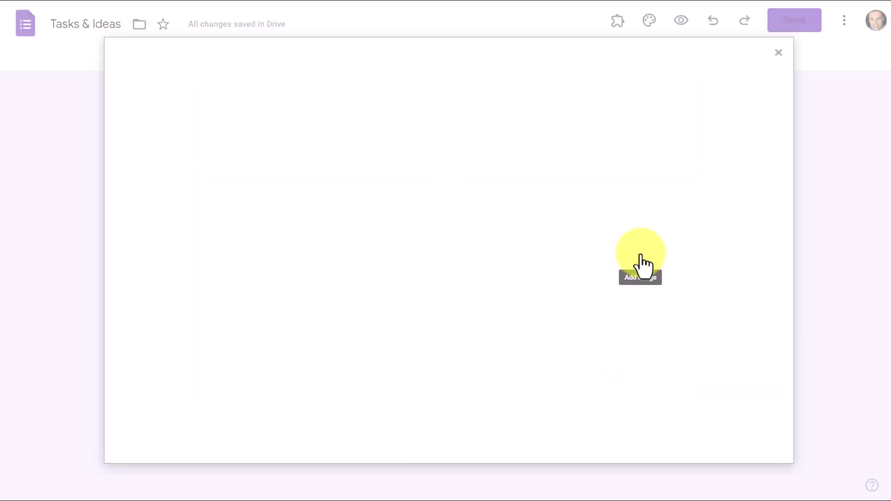
click(436, 349)
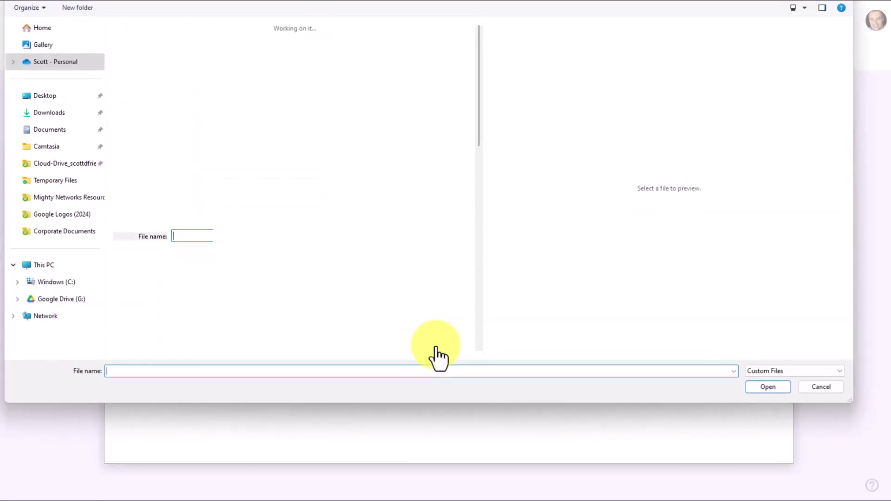
double_click(167, 51)
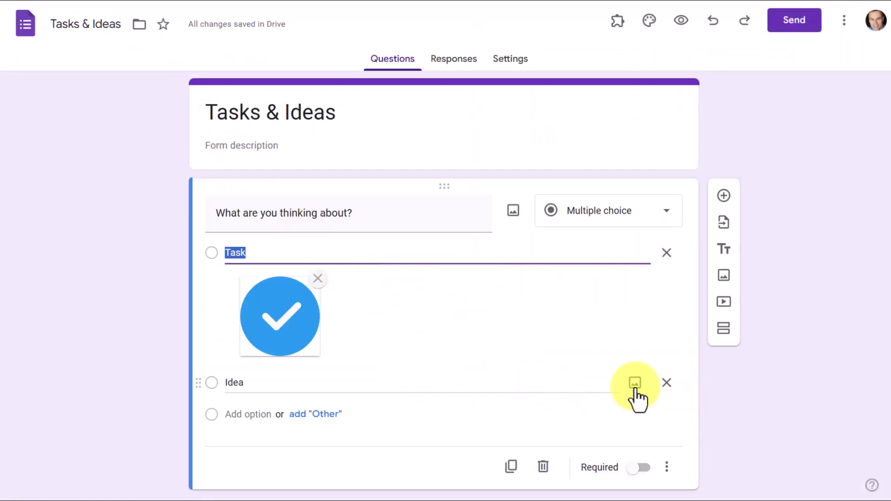
click(635, 385)
click(441, 337)
double_click(130, 48)
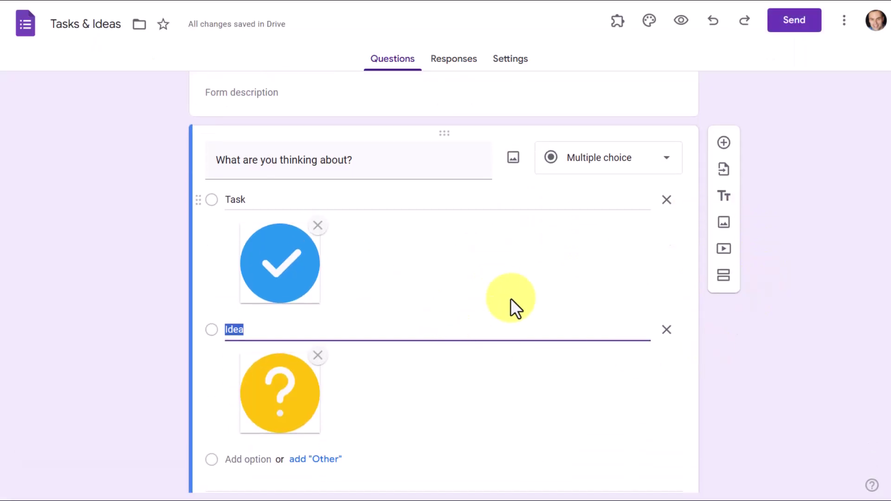
- Add a new section after the question and name it Tasks
scroll(469, 327, down, 1)
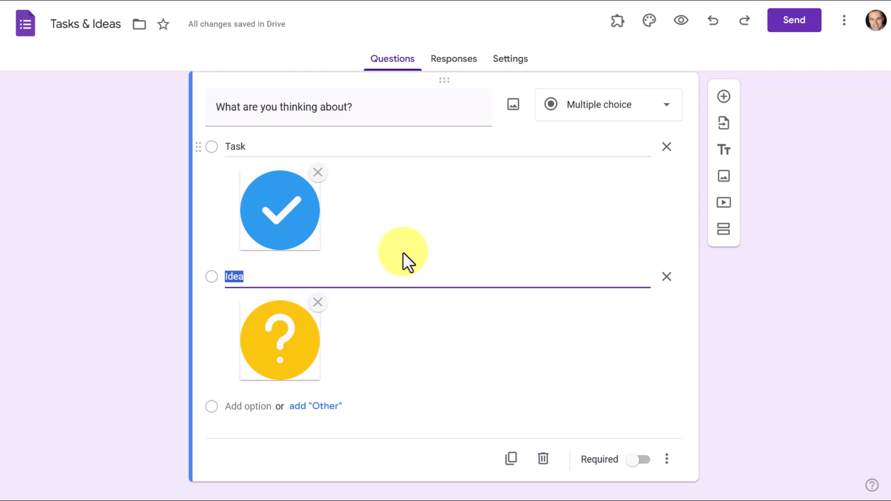
click(784, 317)
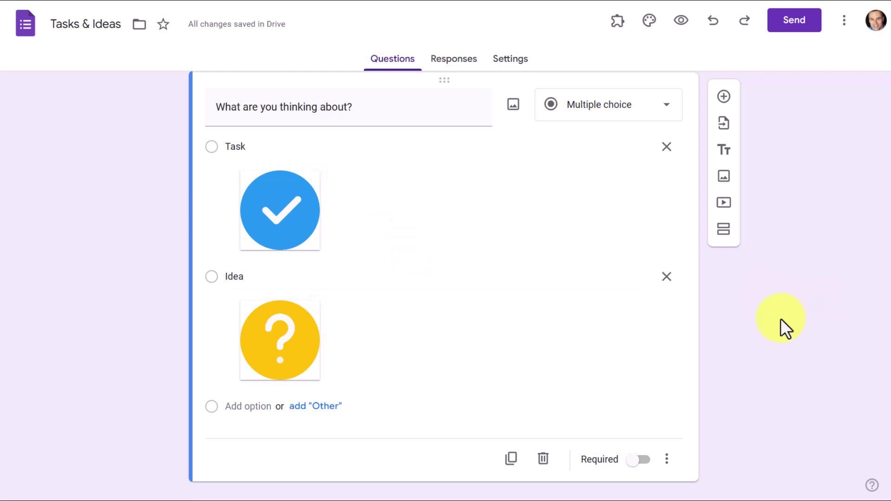
scroll(589, 336, up, 2)
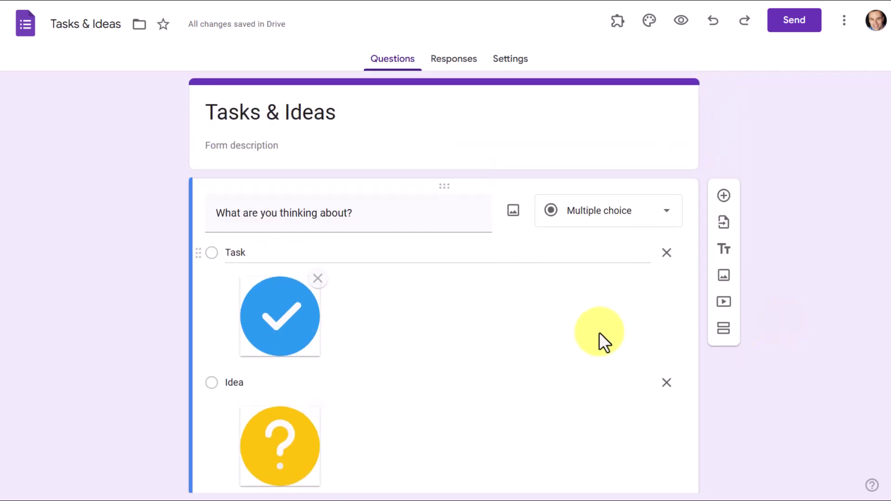
scroll(552, 346, down, 2)
scroll(513, 344, up, 2)
scroll(514, 344, down, 1)
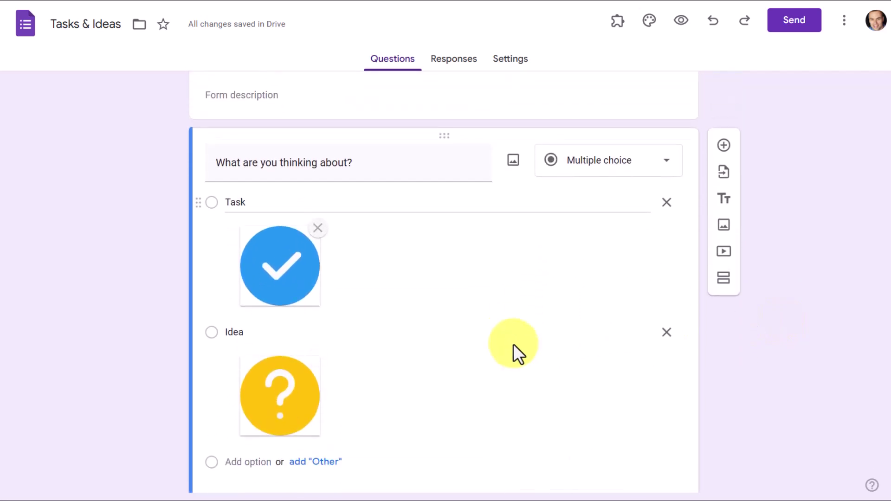
scroll(501, 355, down, 1)
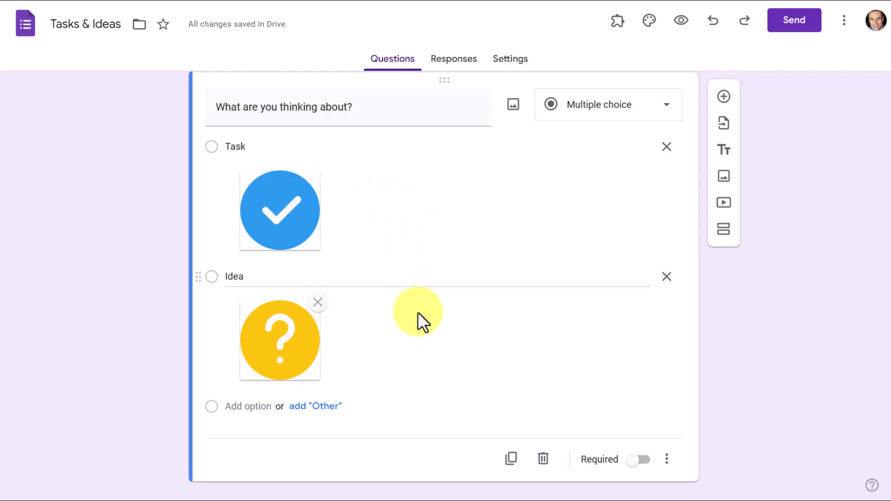
scroll(754, 269, down, 1)
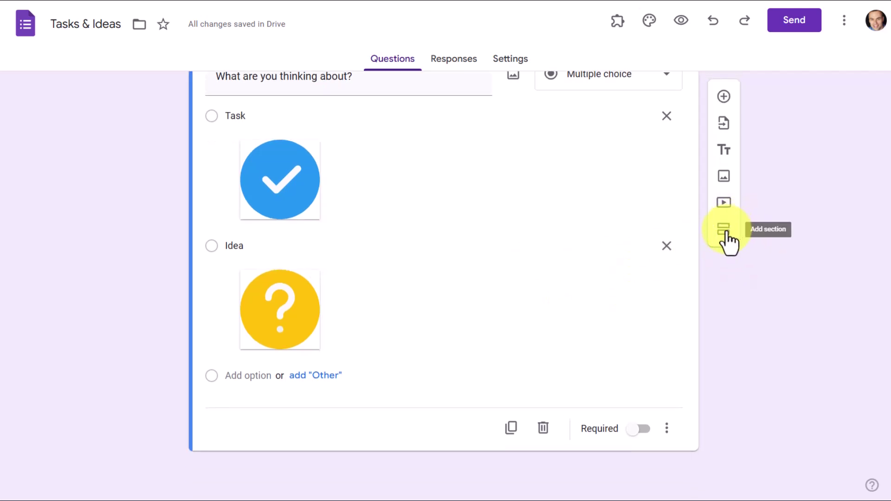
click(725, 234)
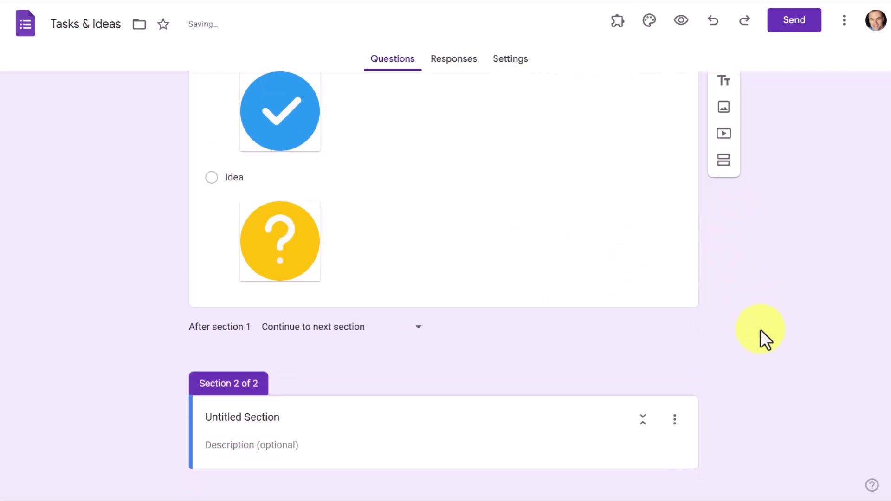
click(260, 398)
text(Tas)
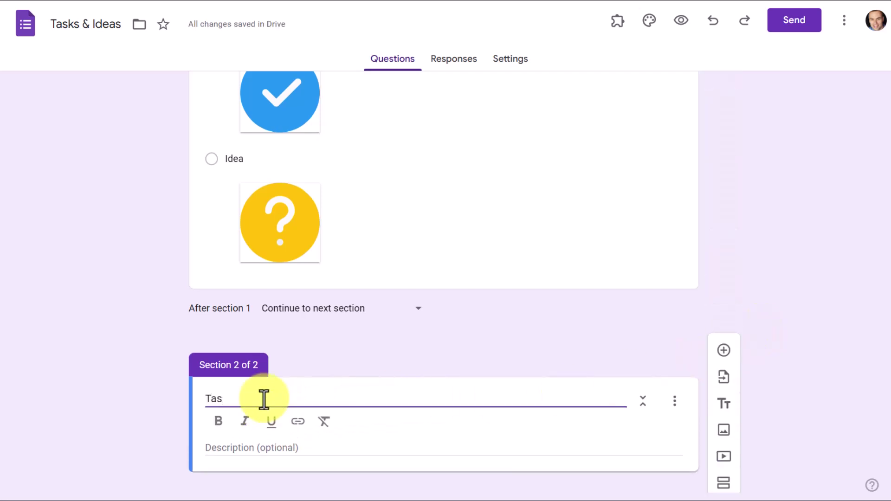
text(ks)
click(583, 457)
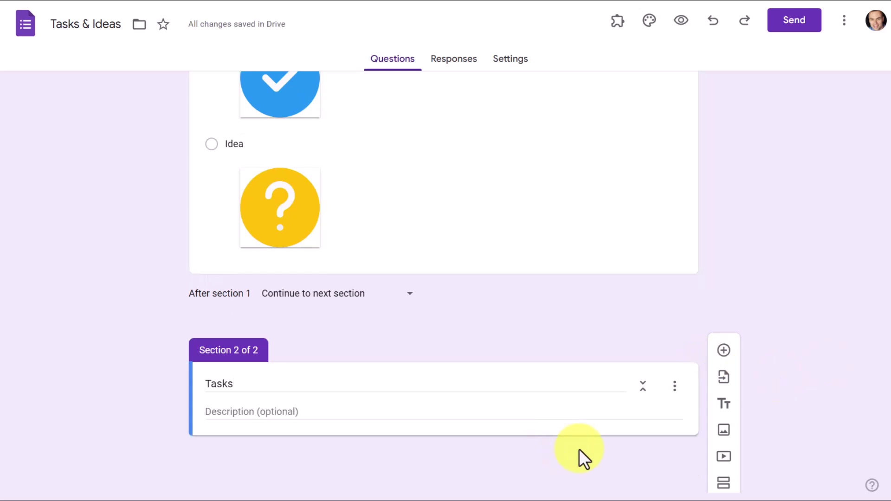
- Add a third section and replace its placeholder title with Idea
click(725, 487)
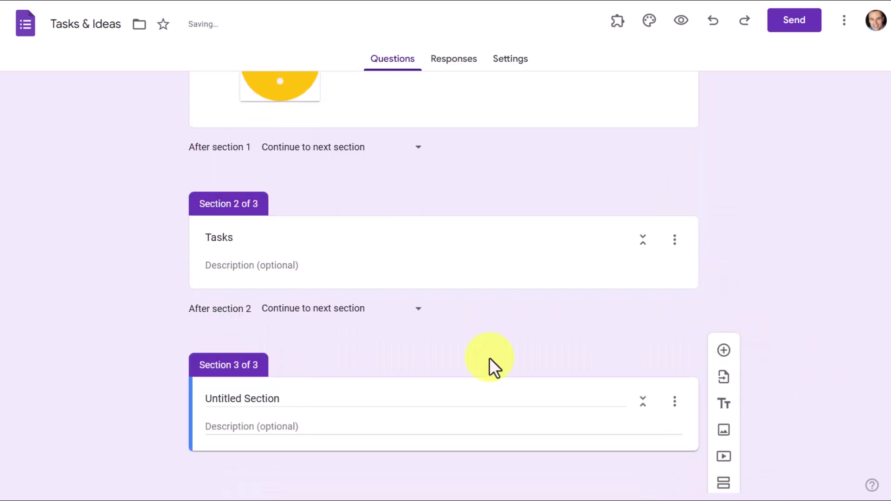
click(279, 392)
triple_click(280, 399)
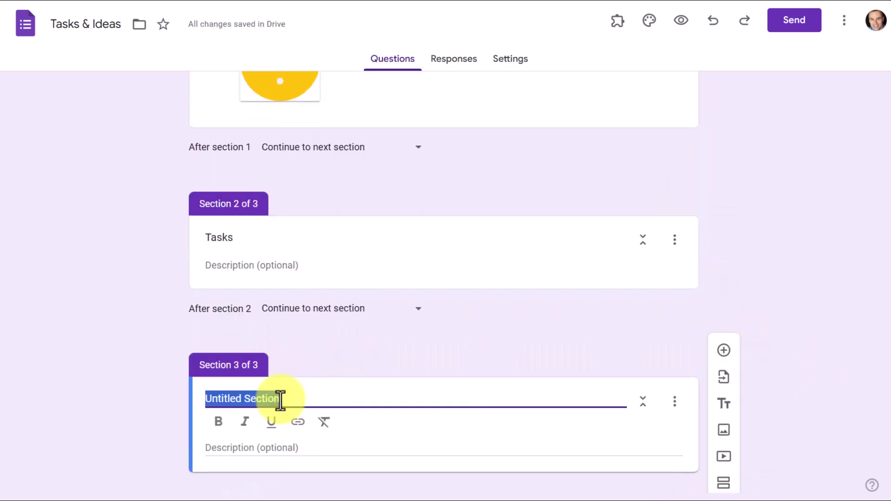
text(Idea)
click(798, 338)
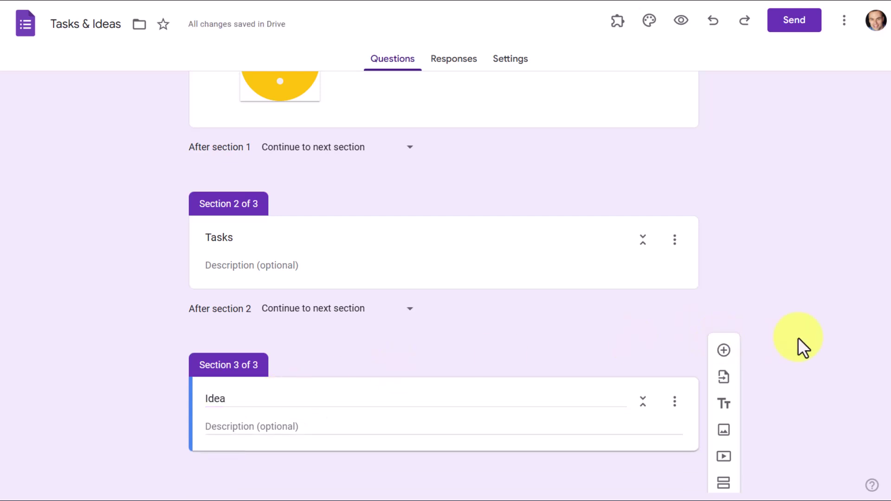
scroll(795, 336, up, 7)
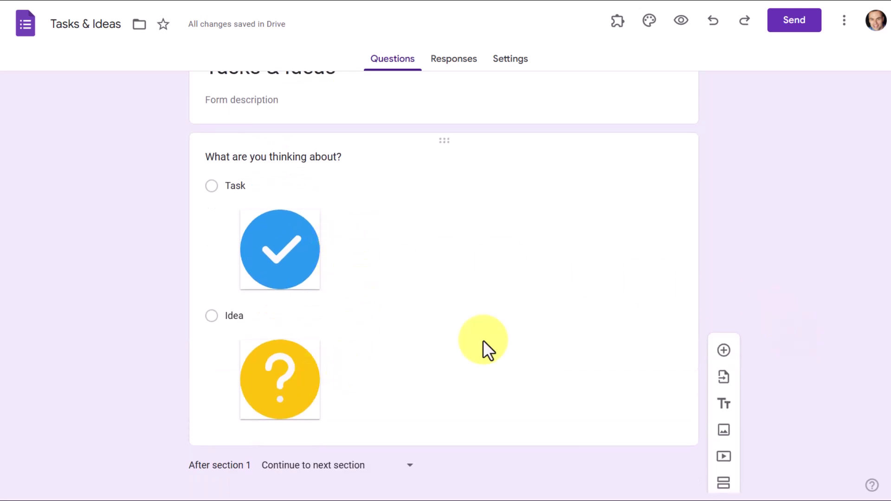
scroll(806, 288, down, 3)
scroll(806, 287, down, 3)
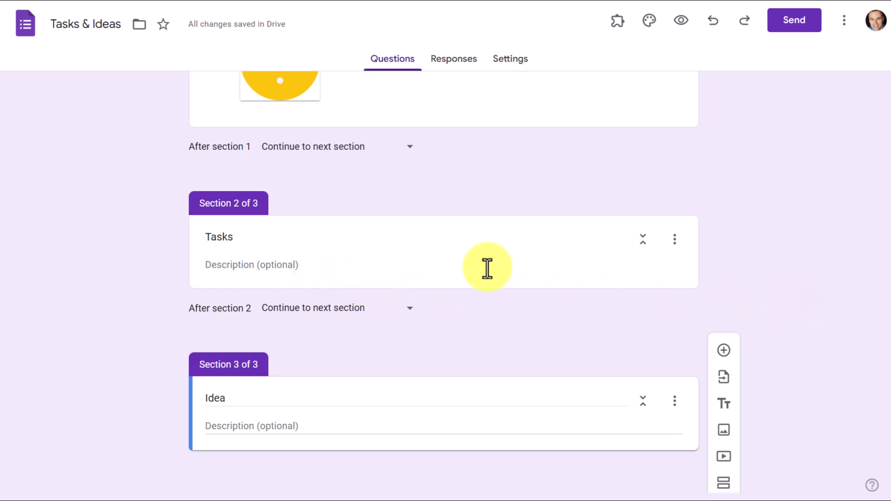
- Add a Description question to the Tasks section, followed by a blank question
click(439, 235)
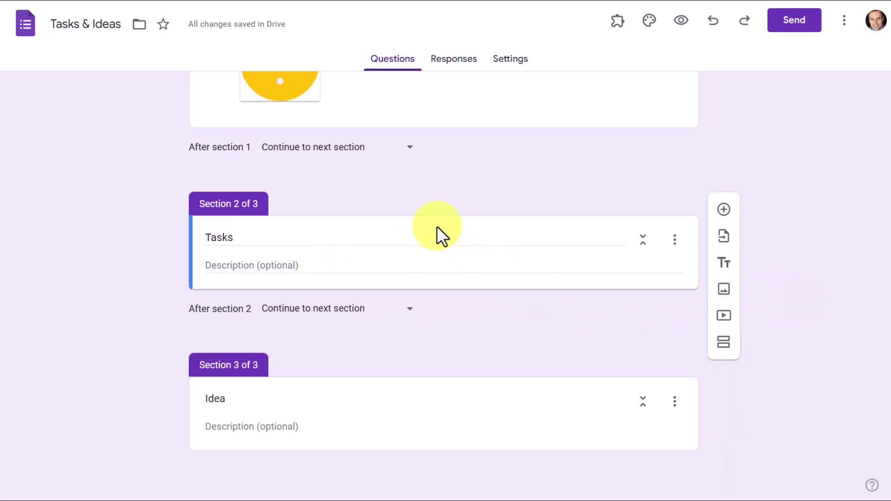
click(725, 211)
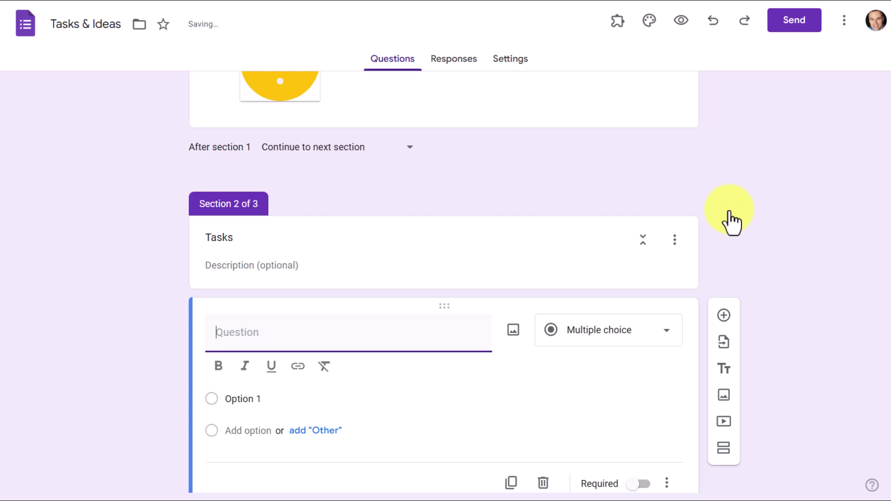
text(Descri)
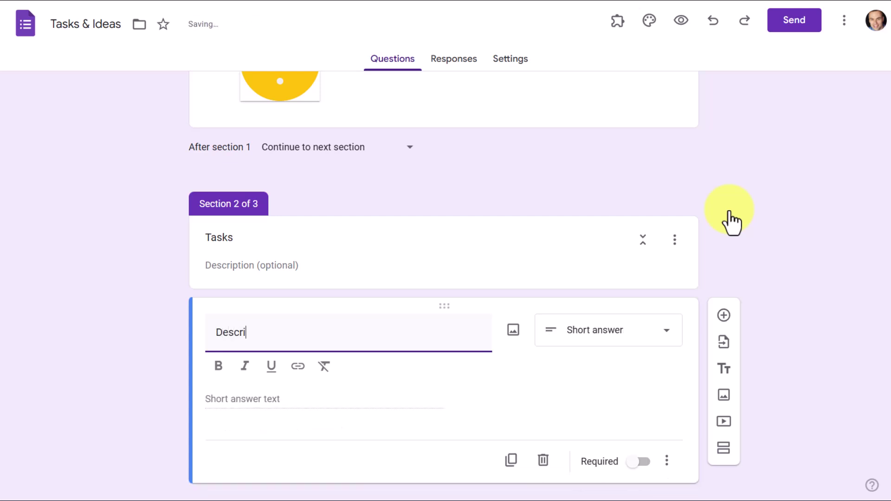
text(ption)
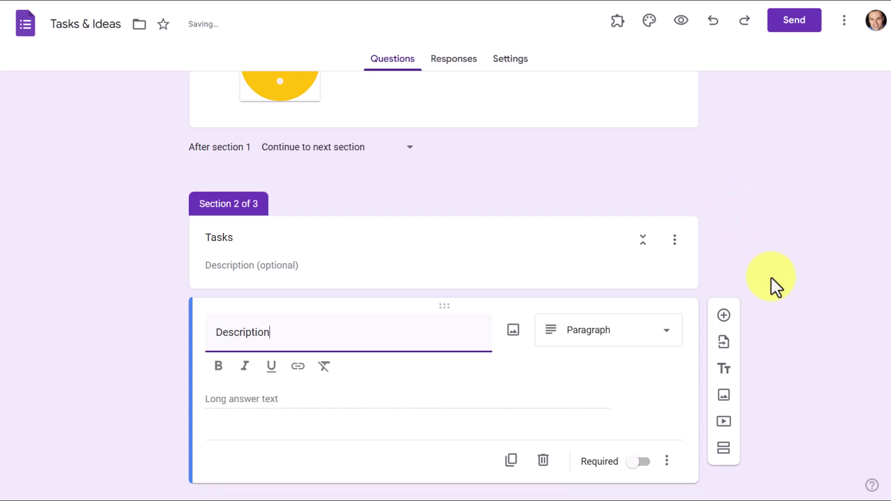
click(724, 316)
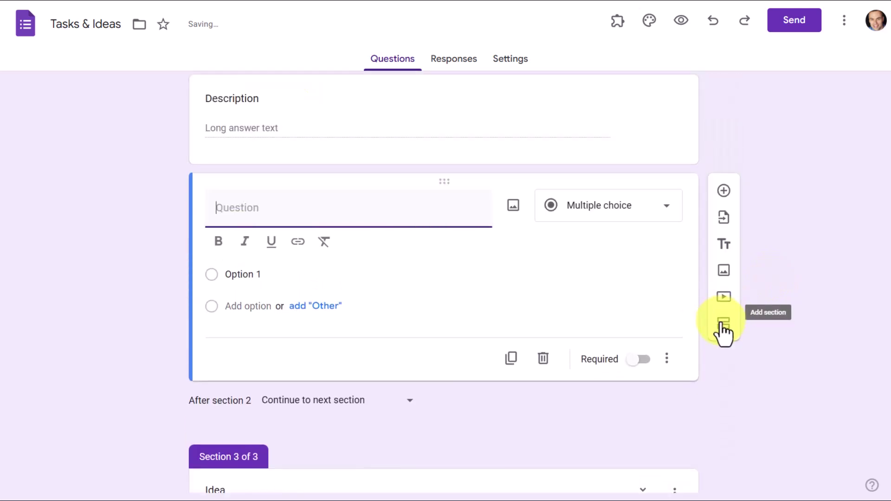
click(550, 238)
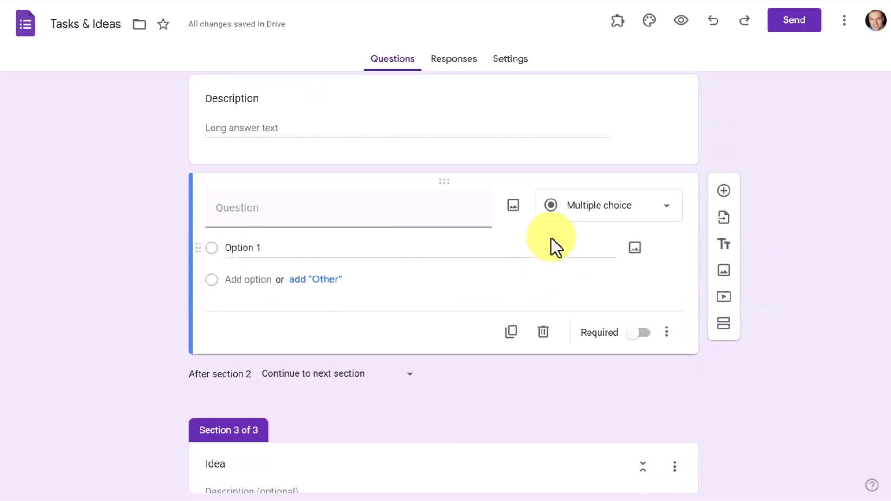
- Turn the blank question into a 3-level Rating shown with thumbs-up icons
click(656, 214)
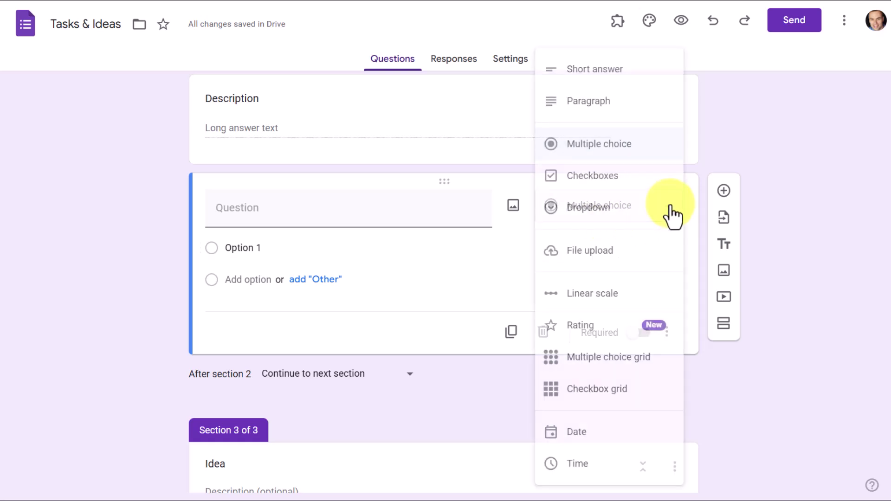
click(612, 329)
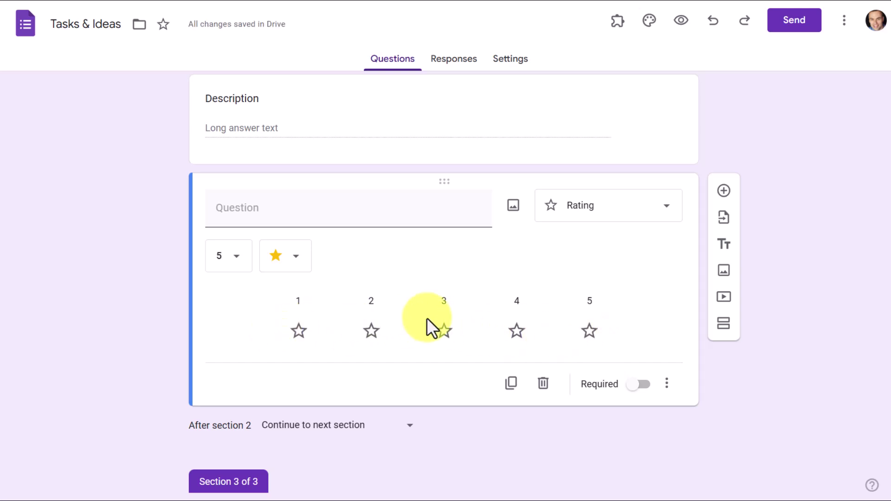
click(229, 256)
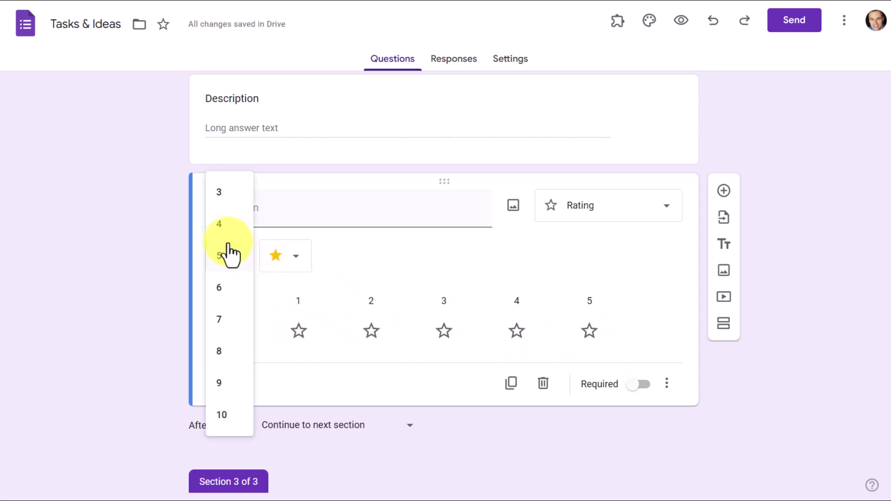
click(228, 202)
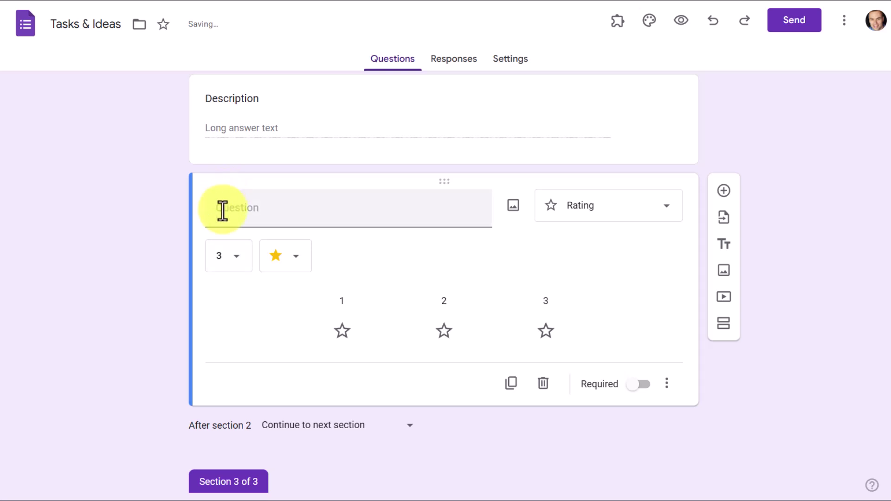
click(296, 267)
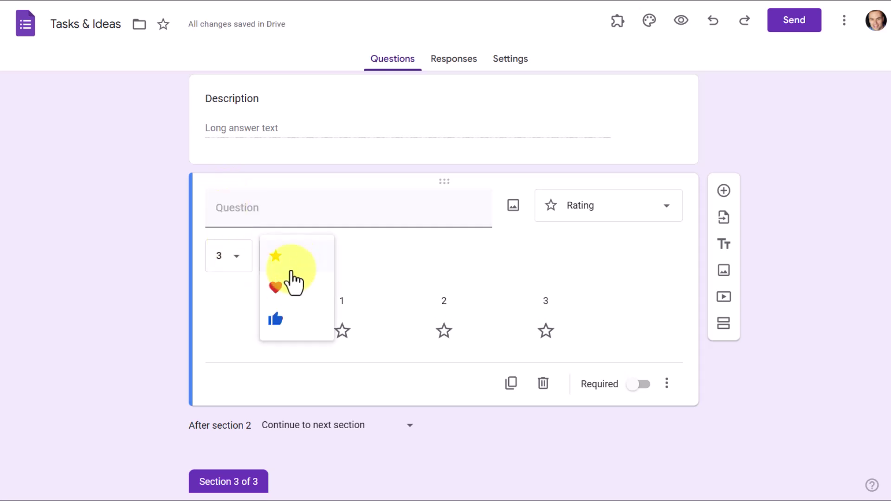
click(278, 317)
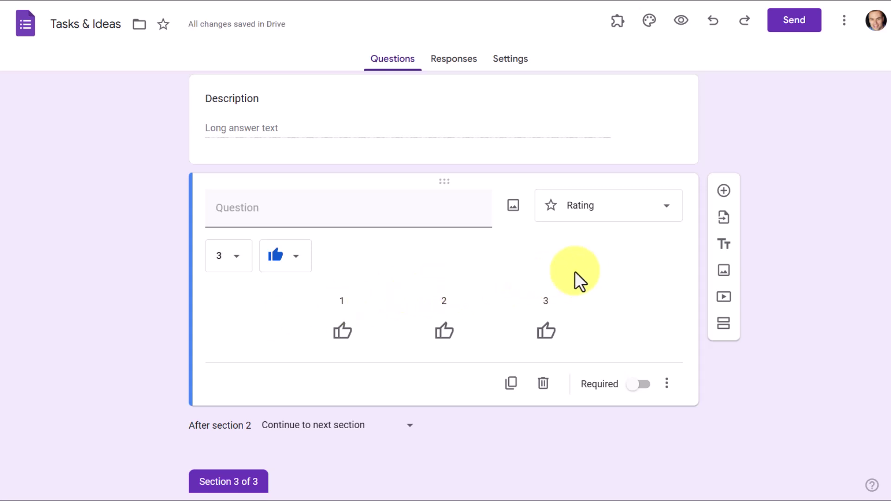
click(674, 216)
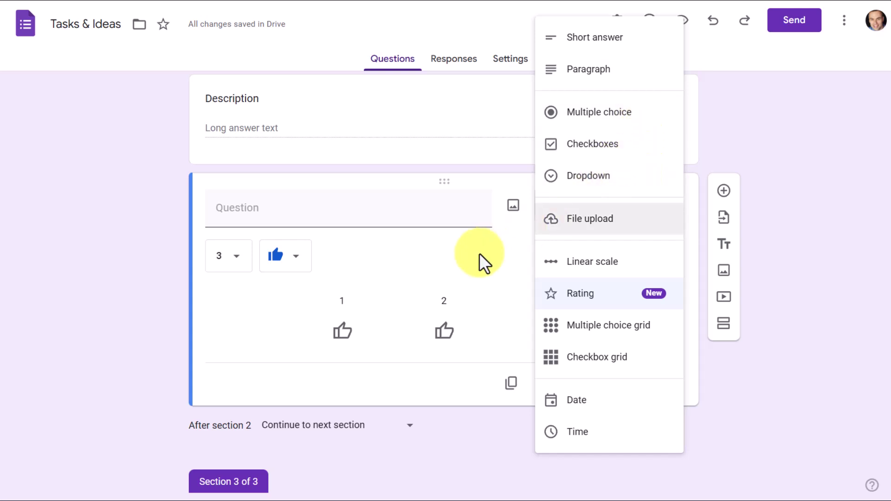
click(456, 267)
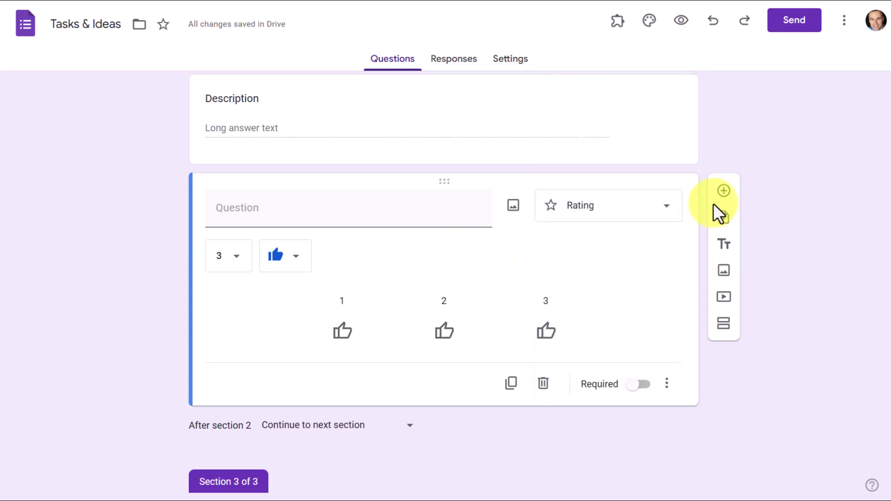
- Title the rating question Priority
click(287, 149)
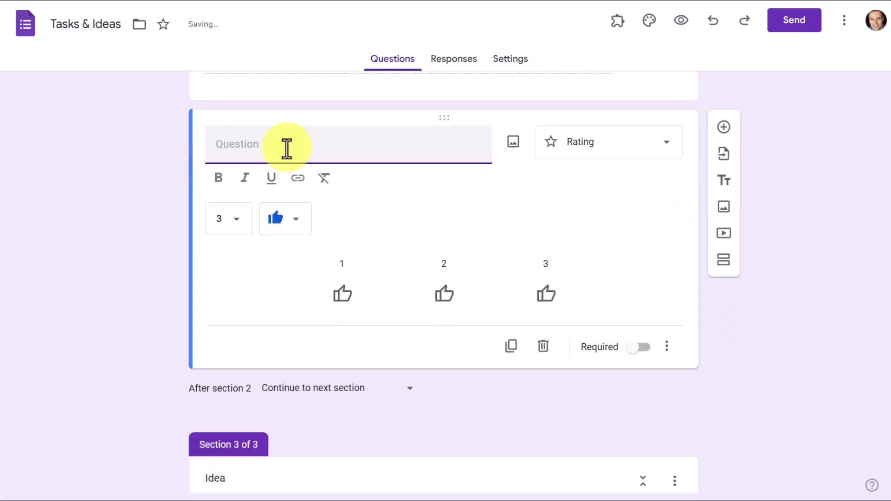
text(Priority)
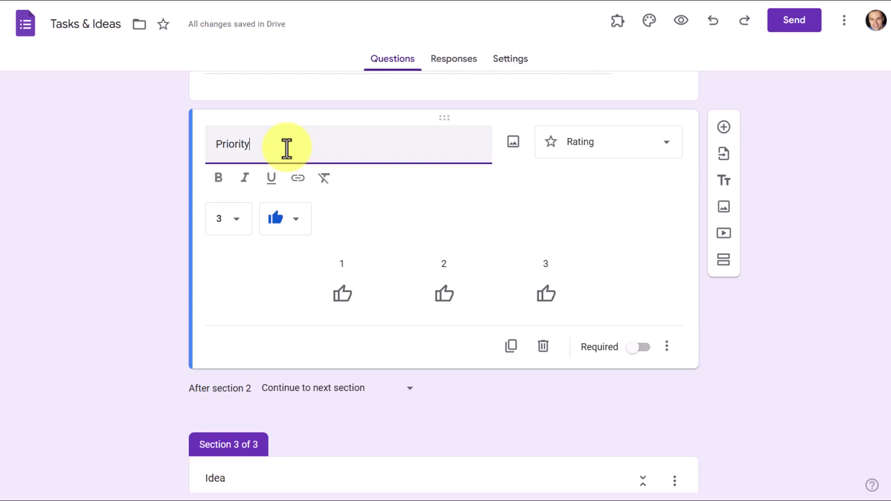
click(525, 227)
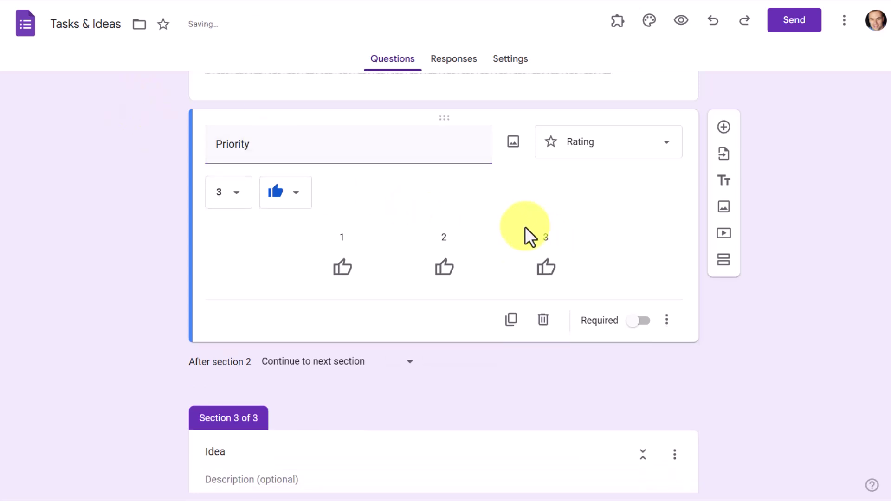
- Add a Date question titled Due Date below Priority
click(724, 128)
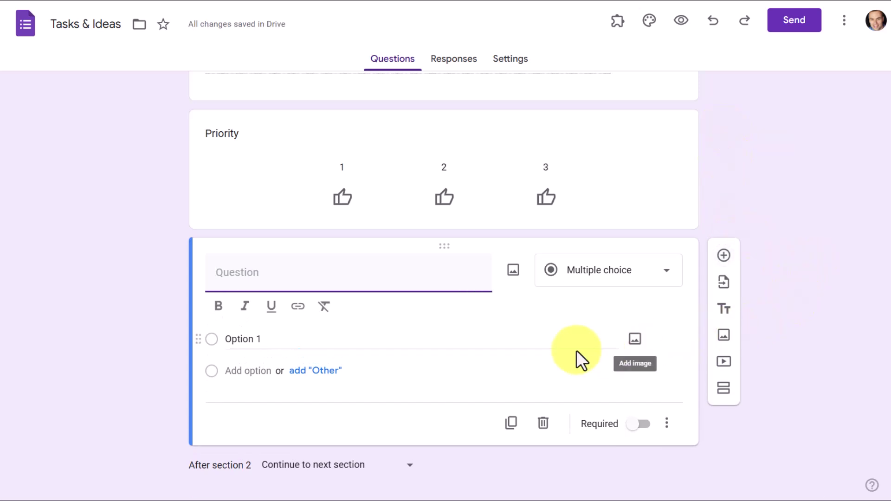
click(667, 272)
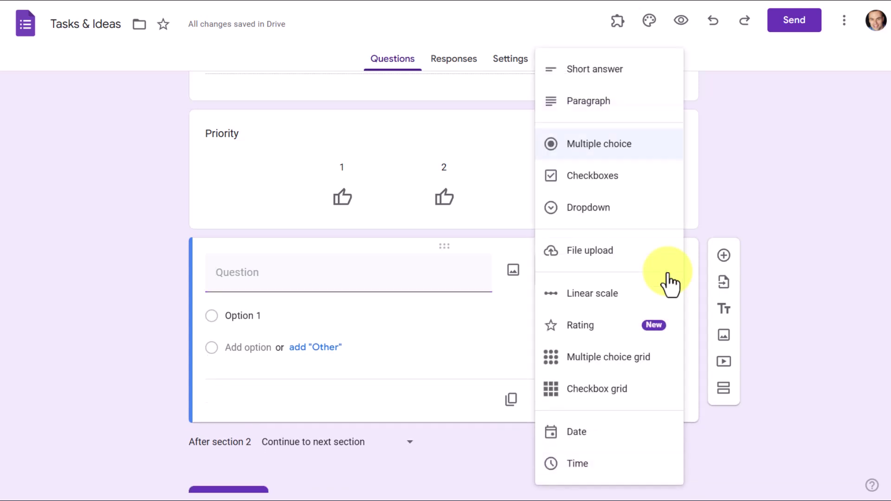
click(583, 438)
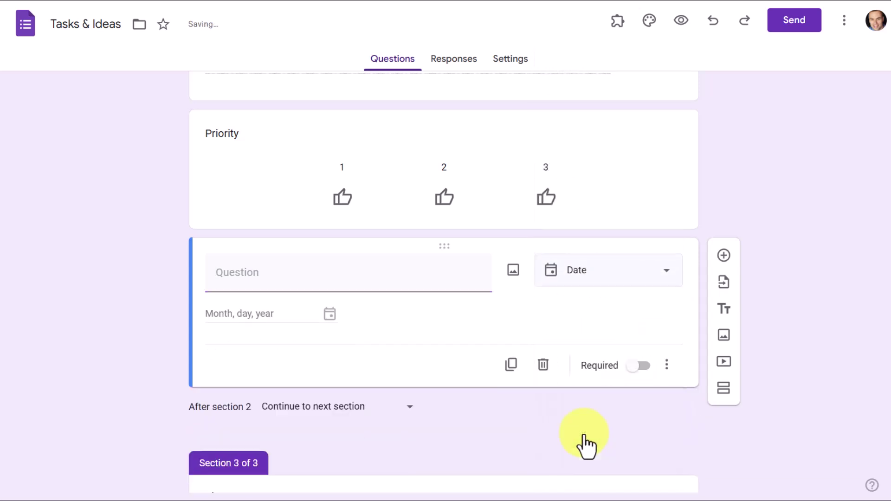
click(301, 271)
text(Due Date)
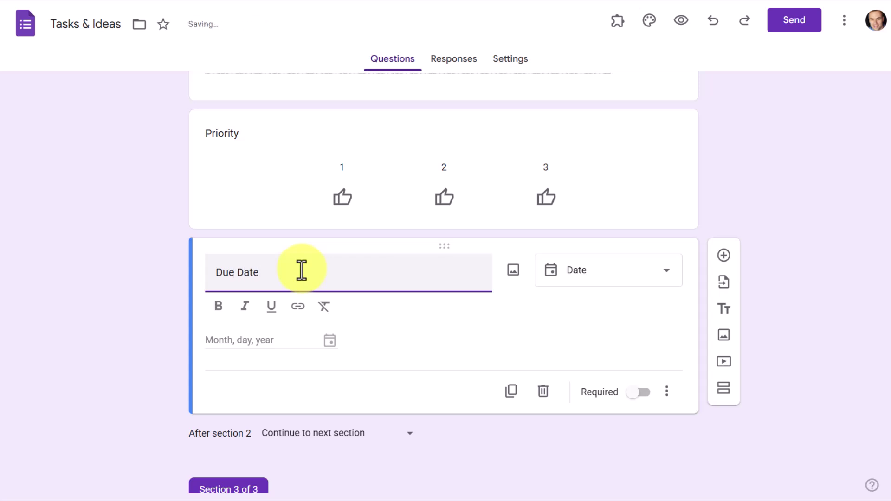
click(781, 299)
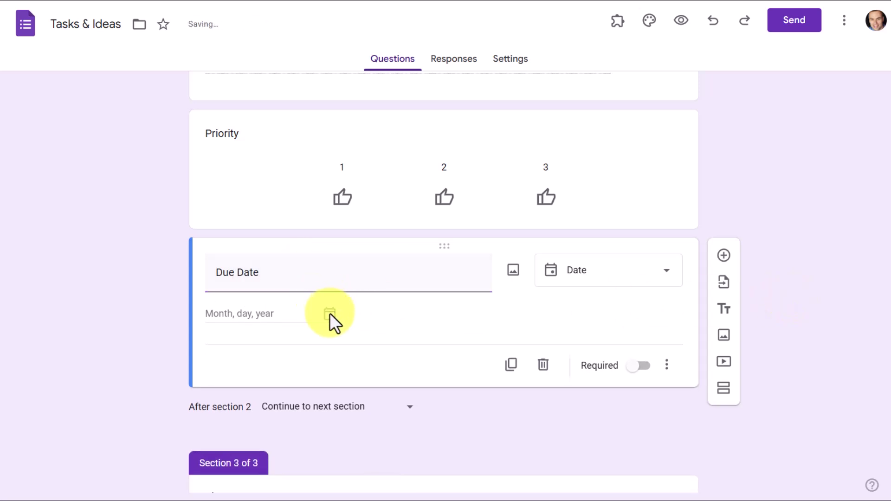
- Add a Paragraph question titled Description to the Idea section, plus a blank question below
scroll(333, 316, up, 5)
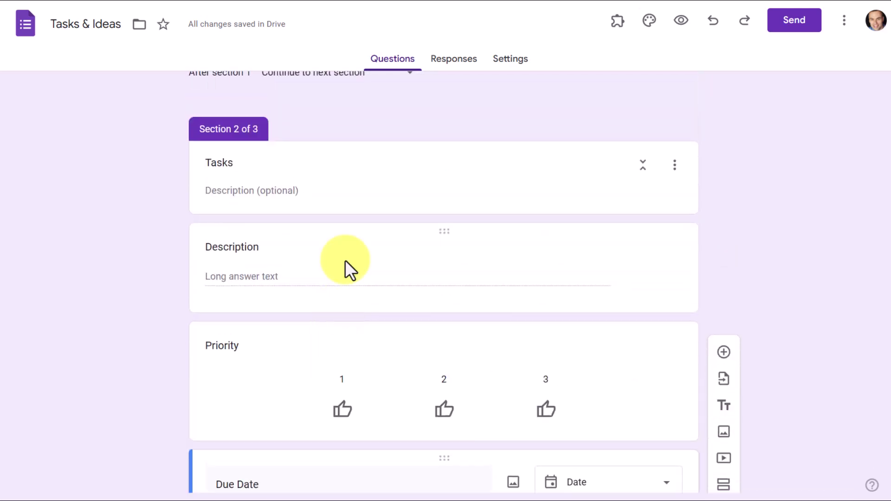
scroll(468, 325, down, 7)
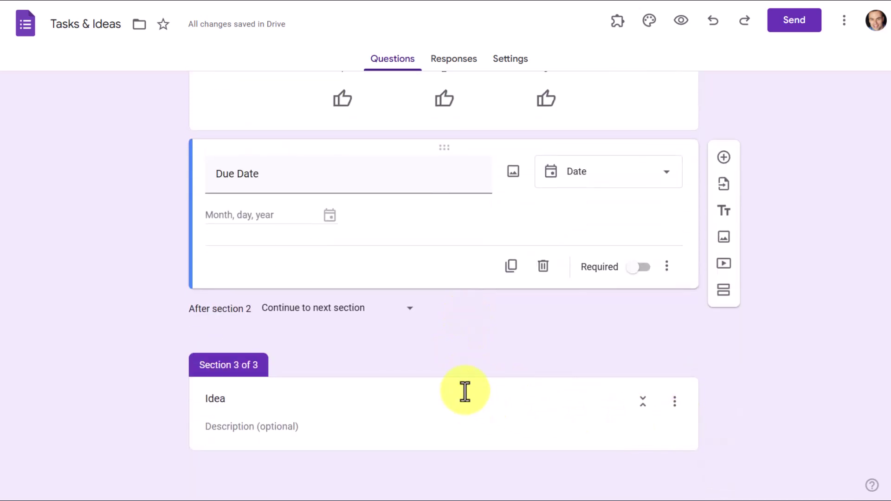
click(464, 391)
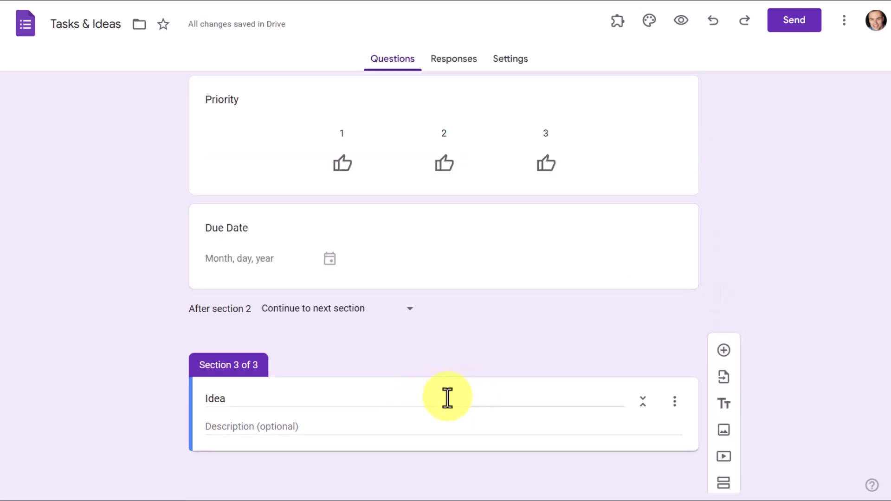
click(724, 351)
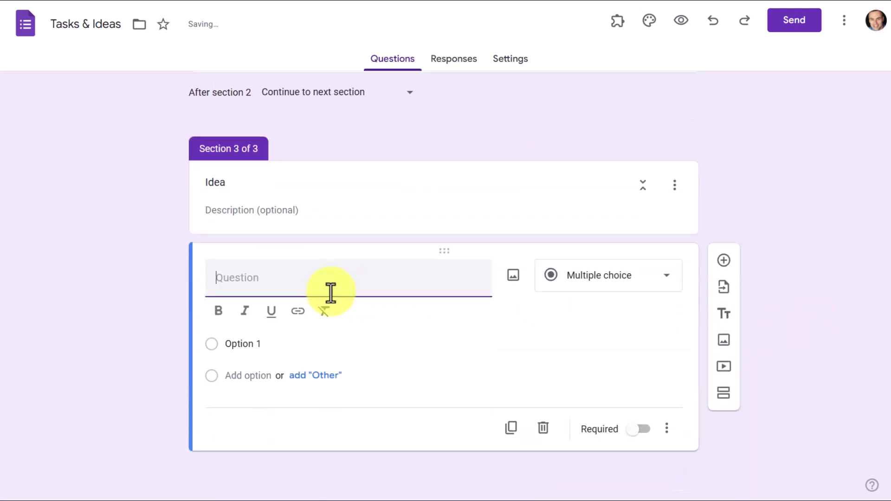
text(Descripotion)
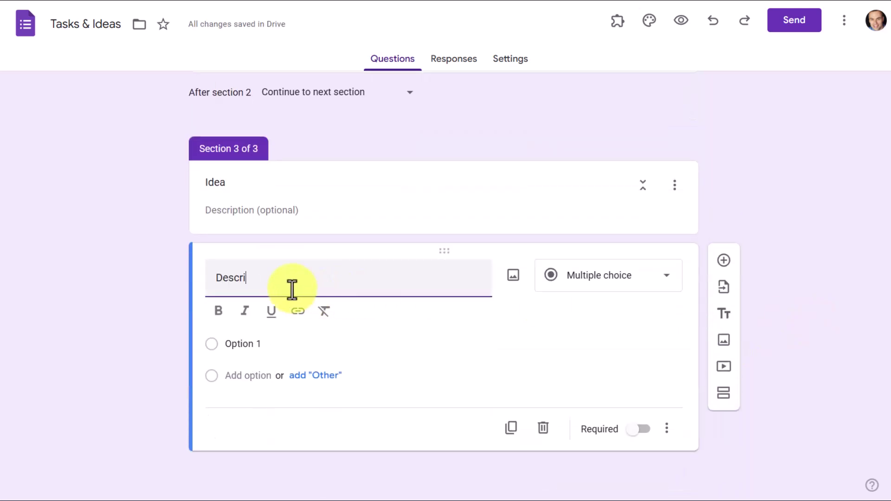
key(BackSpace)
key(BackSpace)
key(BackSpace)
key(BackSpace)
key(BackSpace)
text(tion)
click(642, 303)
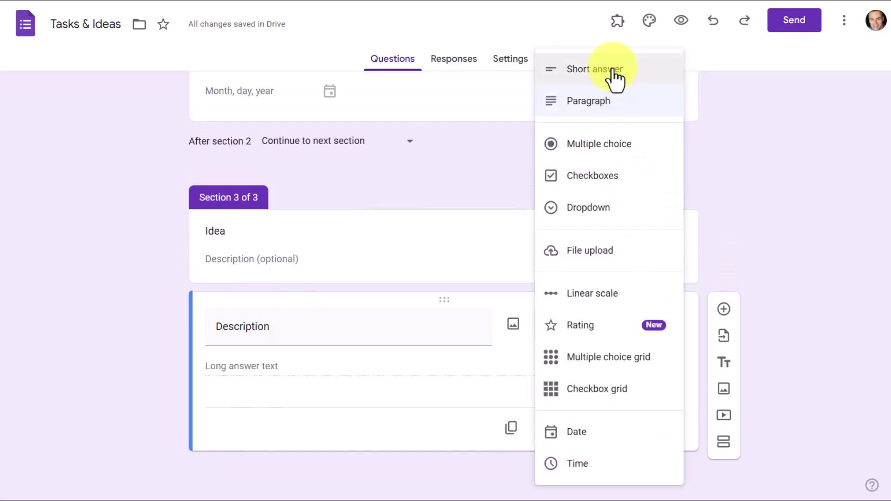
click(603, 104)
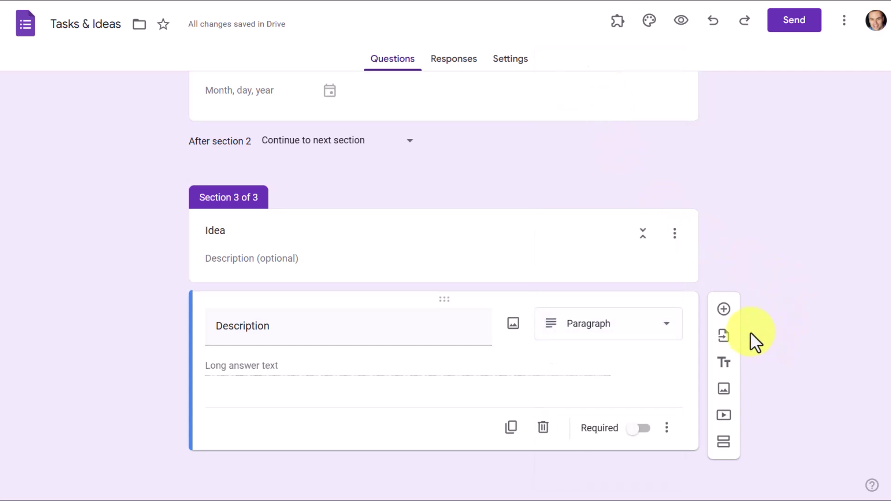
click(725, 310)
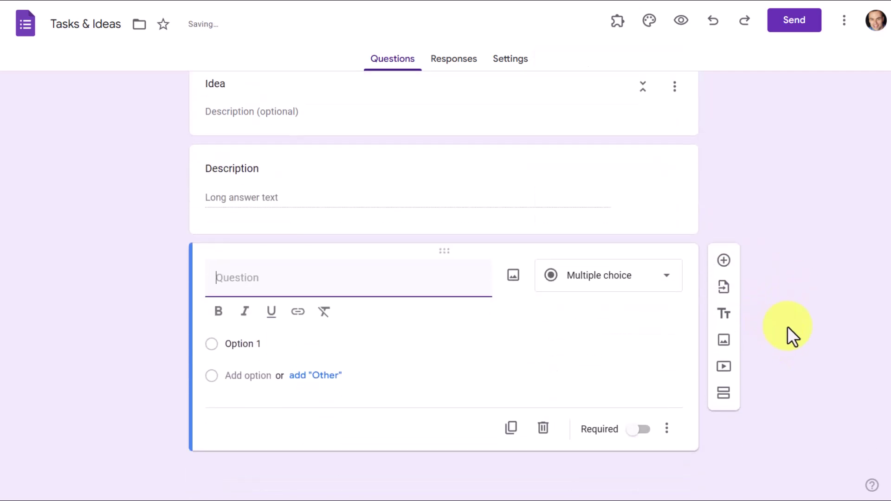
- Make the blank question a File upload allowing any file type and up to 5 files
click(670, 284)
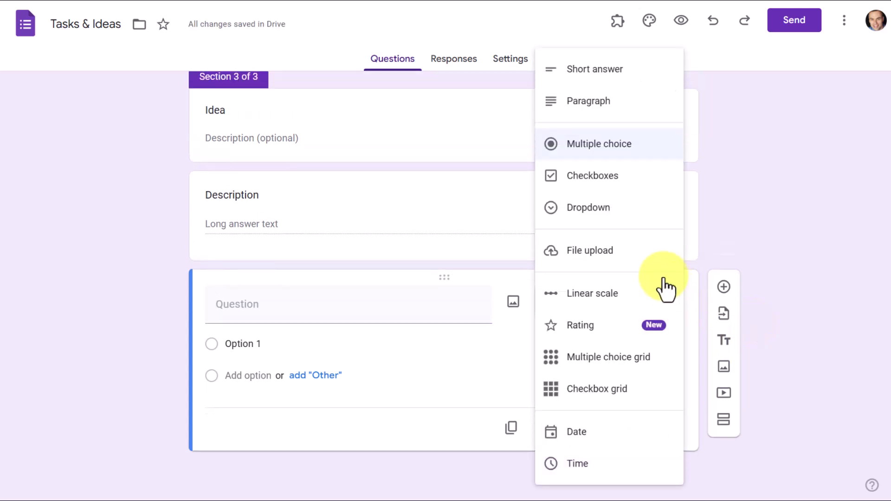
click(591, 264)
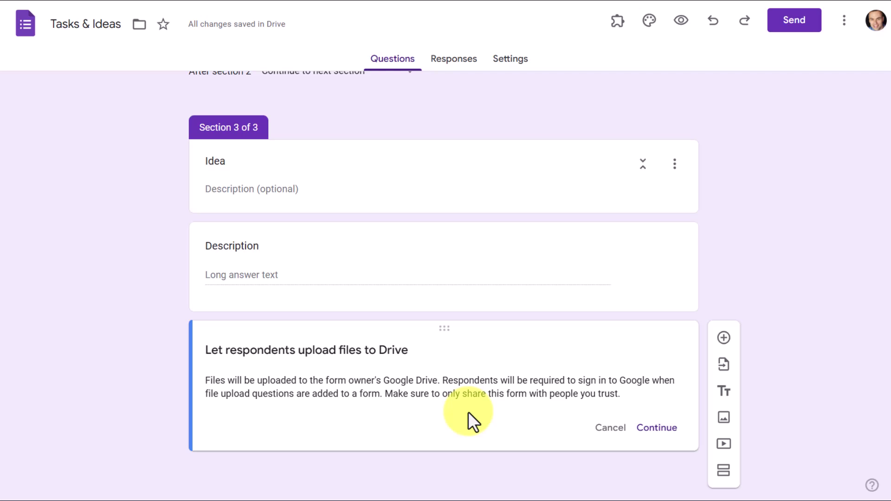
click(645, 427)
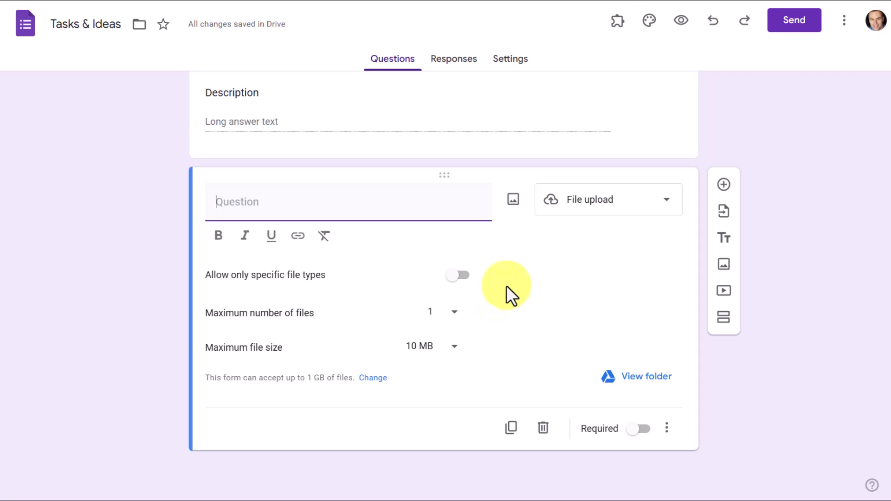
click(456, 276)
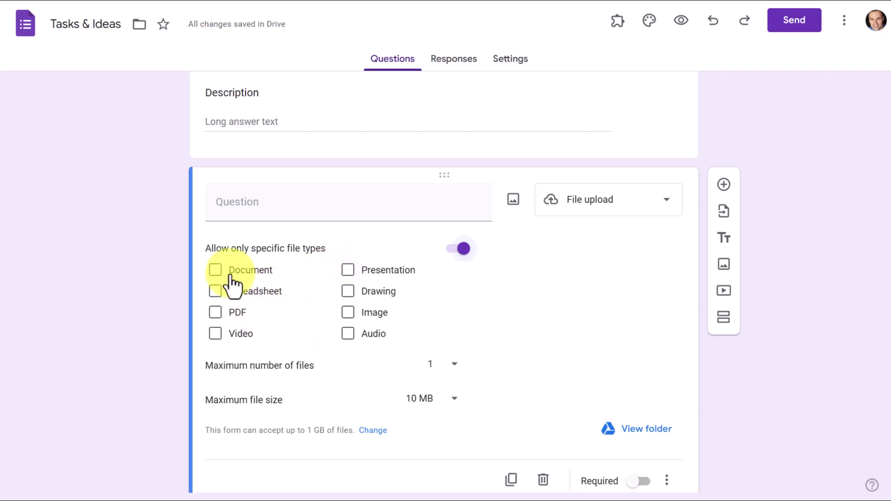
click(461, 250)
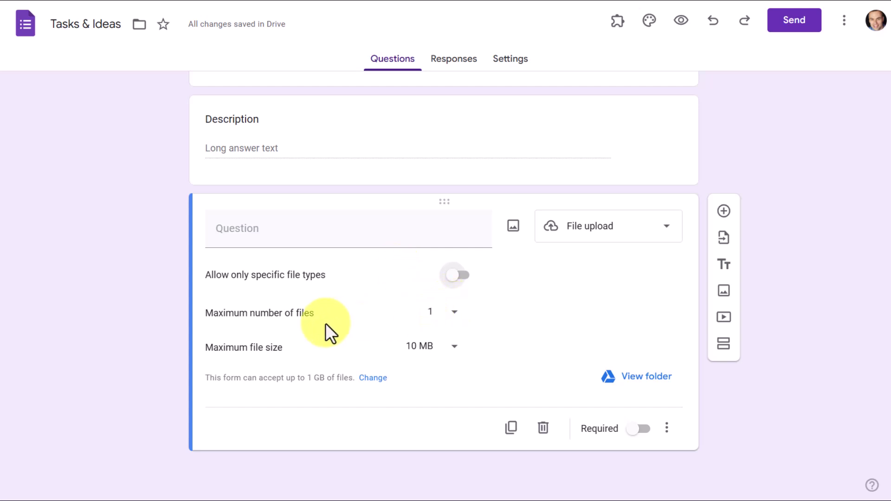
click(455, 319)
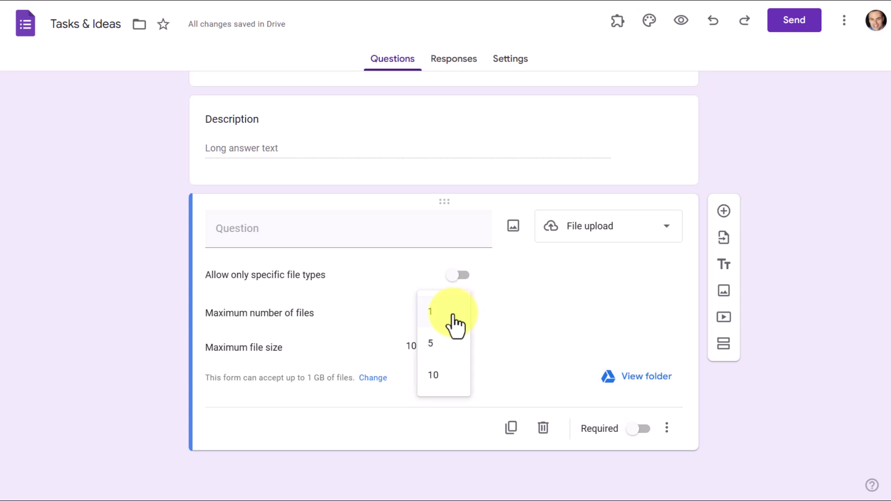
click(446, 360)
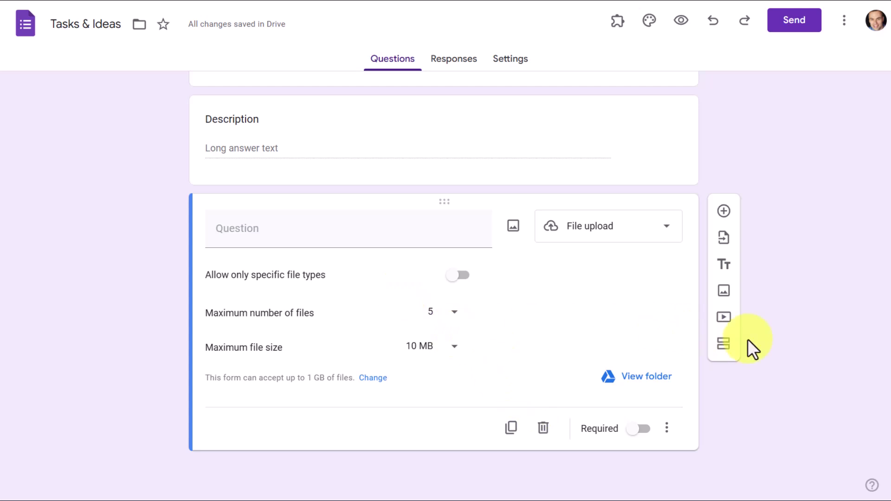
- Add a Date question titled 'When to revisit?' below the file upload question
click(724, 210)
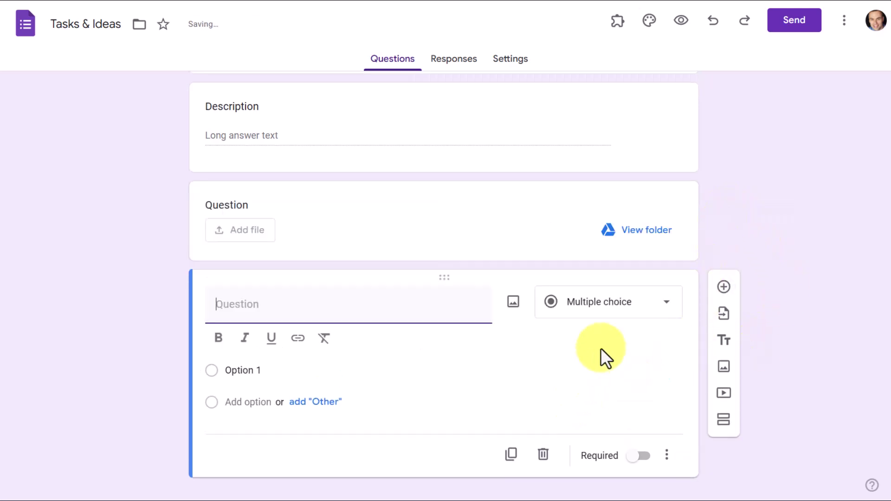
click(667, 304)
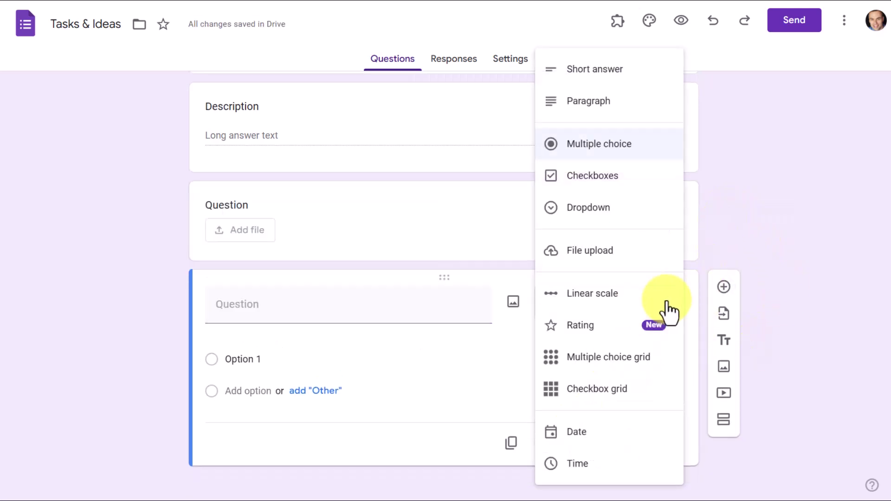
click(580, 438)
click(285, 336)
text(When to revisit?)
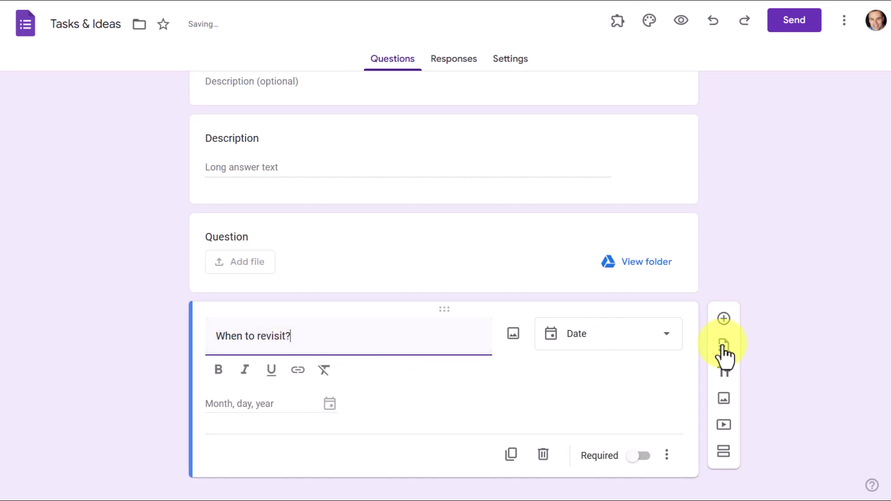
click(821, 346)
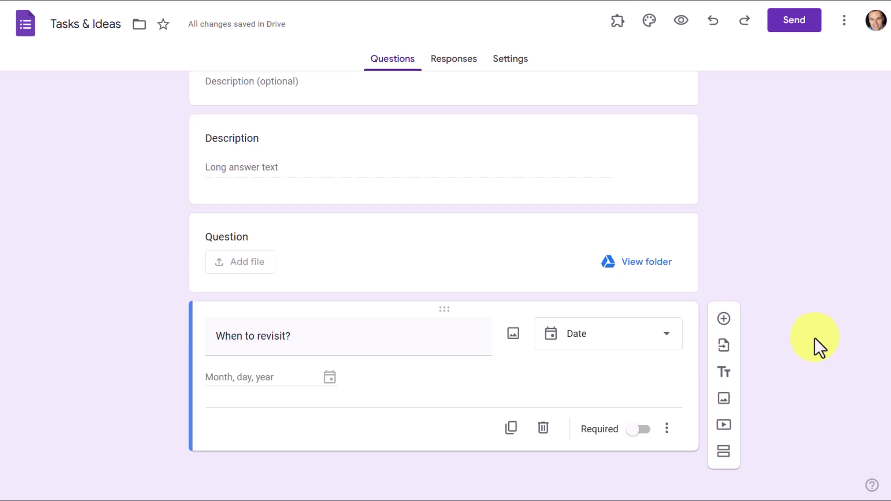
- Go back to the 'What are you thinking about?' question and open its More options menu
scroll(814, 337, up, 15)
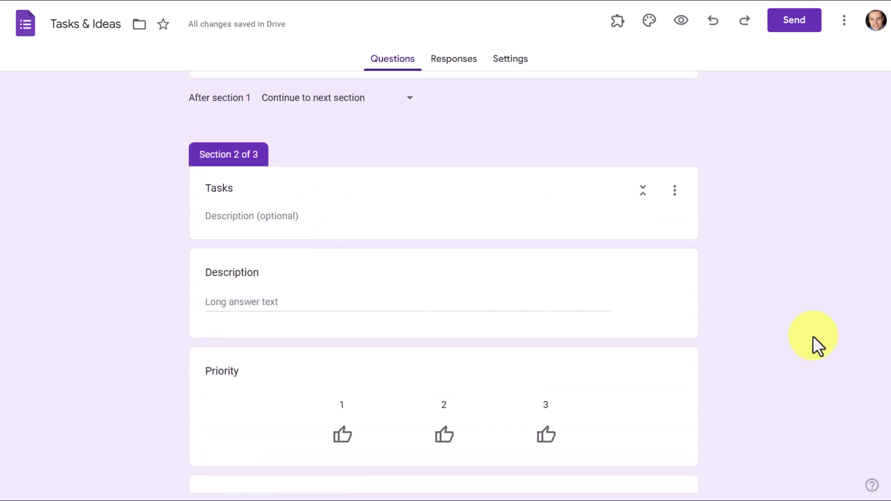
scroll(812, 336, up, 9)
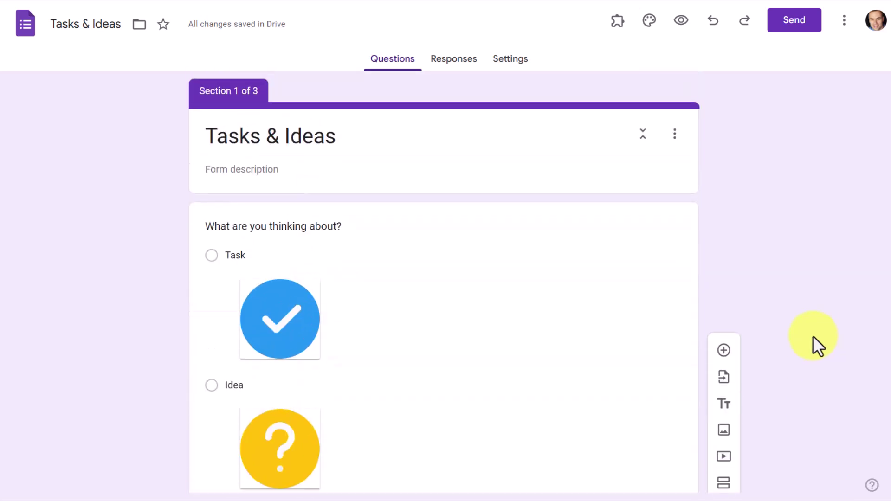
scroll(814, 337, down, 1)
scroll(814, 338, up, 1)
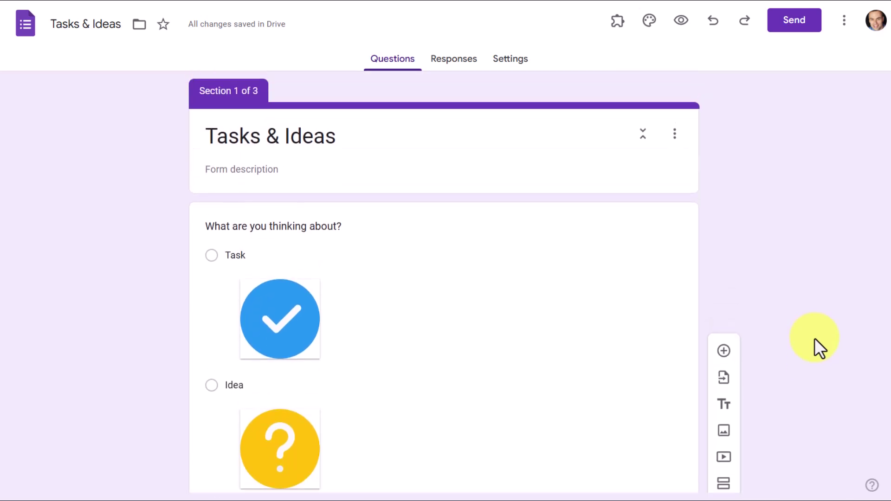
scroll(779, 248, down, 1)
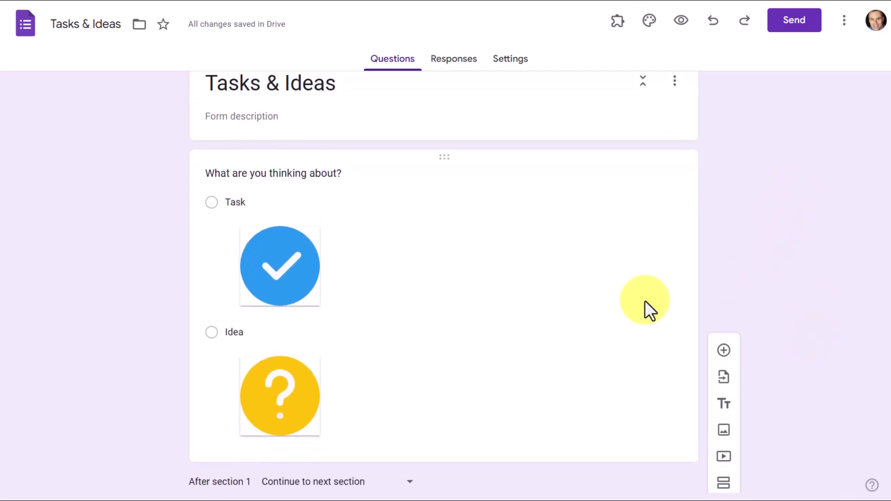
scroll(499, 350, down, 14)
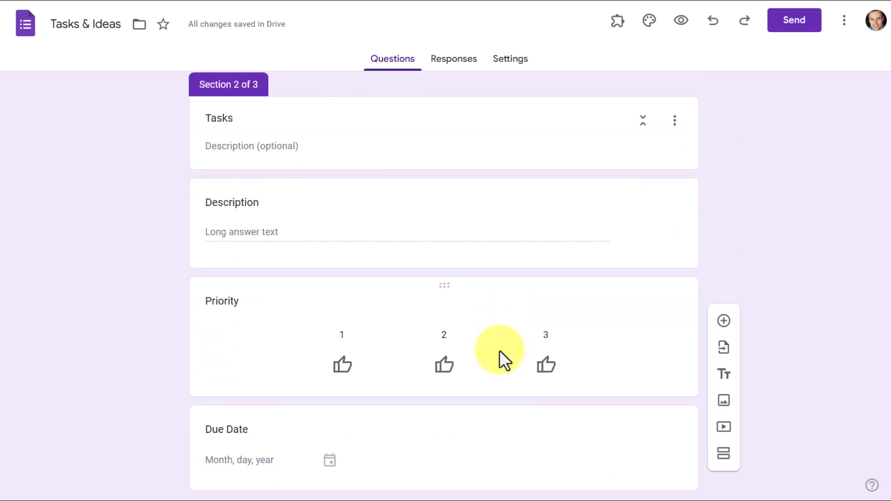
scroll(499, 302, up, 6)
scroll(554, 360, down, 7)
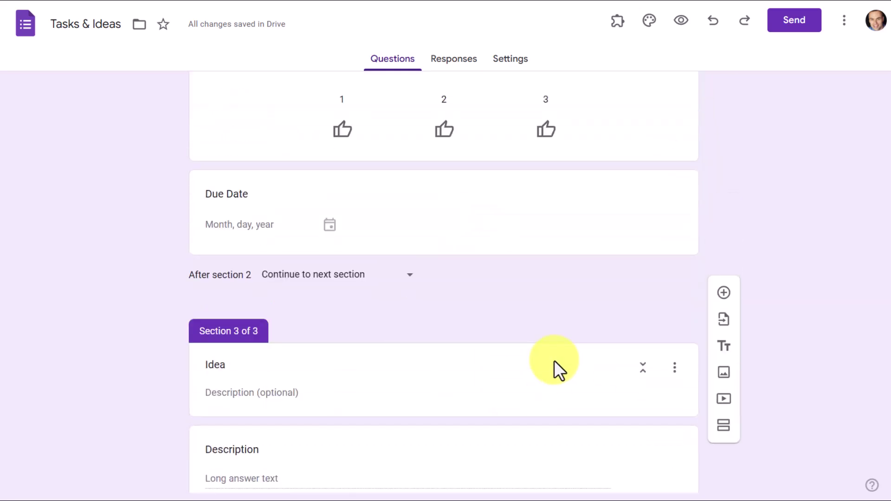
scroll(478, 413, up, 16)
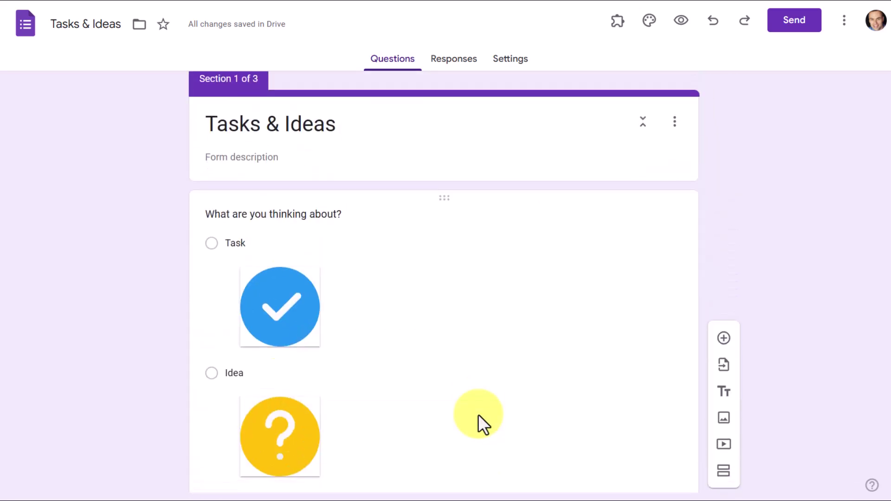
scroll(478, 414, down, 1)
scroll(478, 414, up, 1)
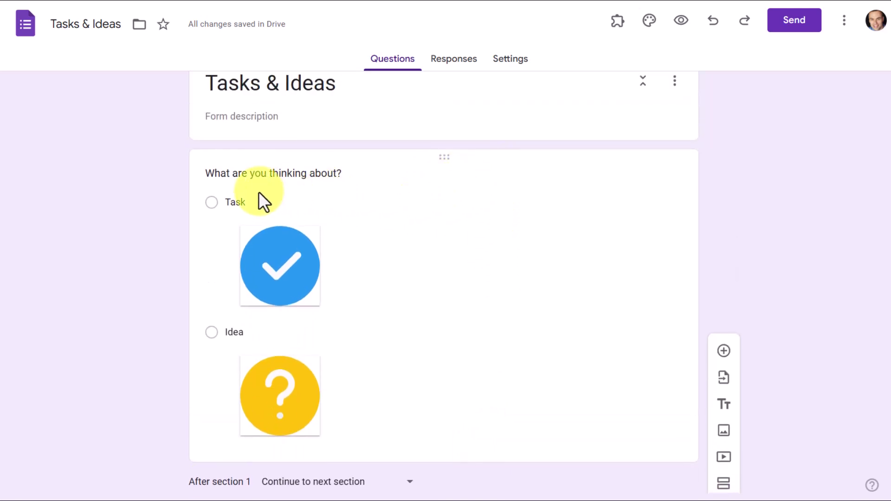
click(509, 173)
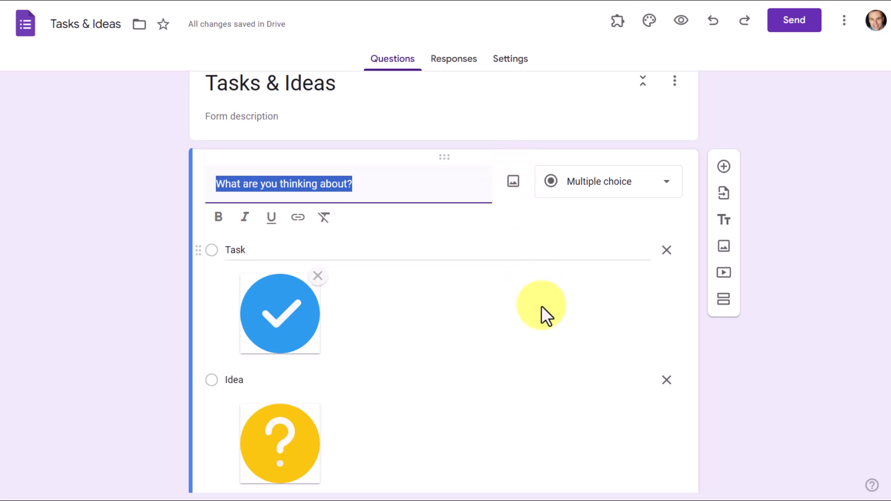
scroll(541, 305, down, 3)
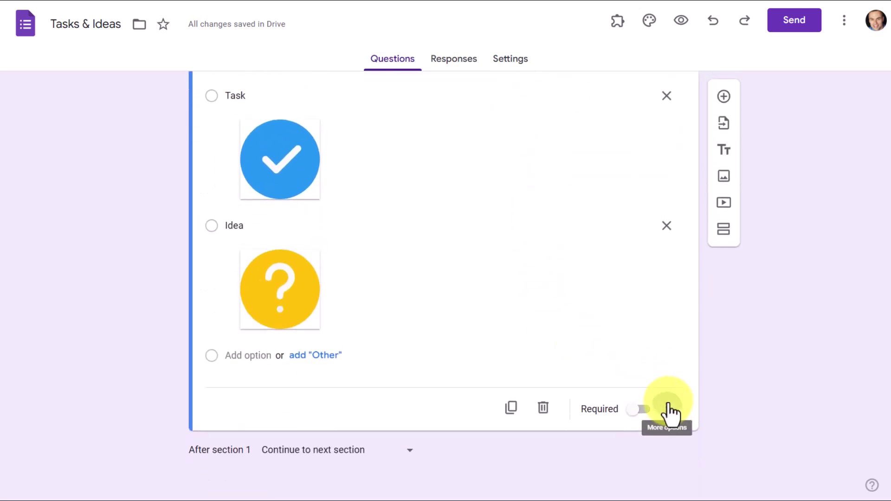
click(667, 401)
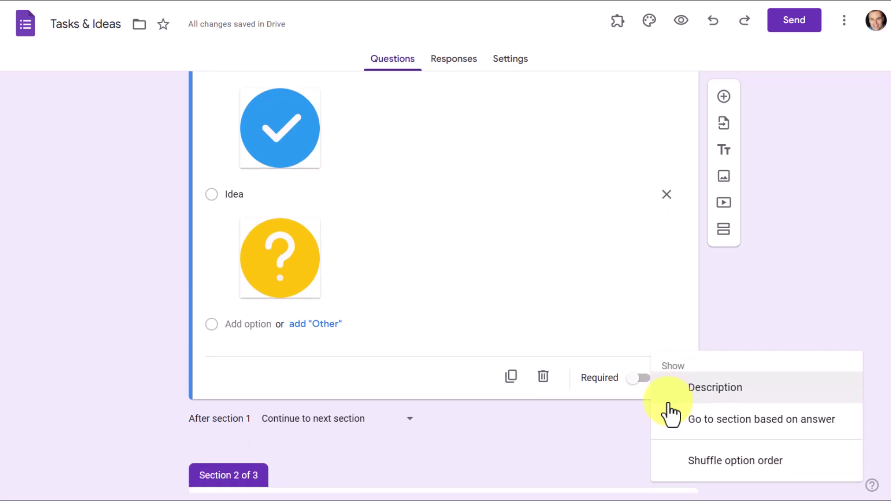
- Turn on 'Go to section based on answer' for the opening Task/Idea question
click(736, 434)
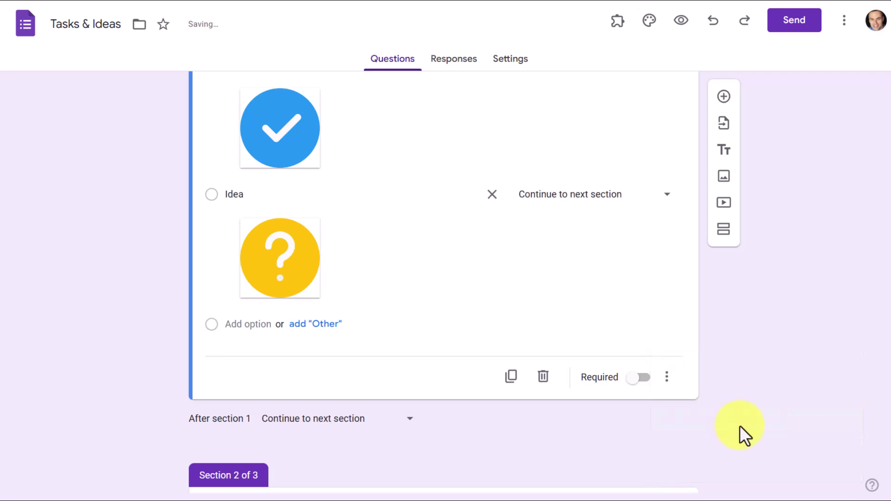
scroll(741, 393, up, 3)
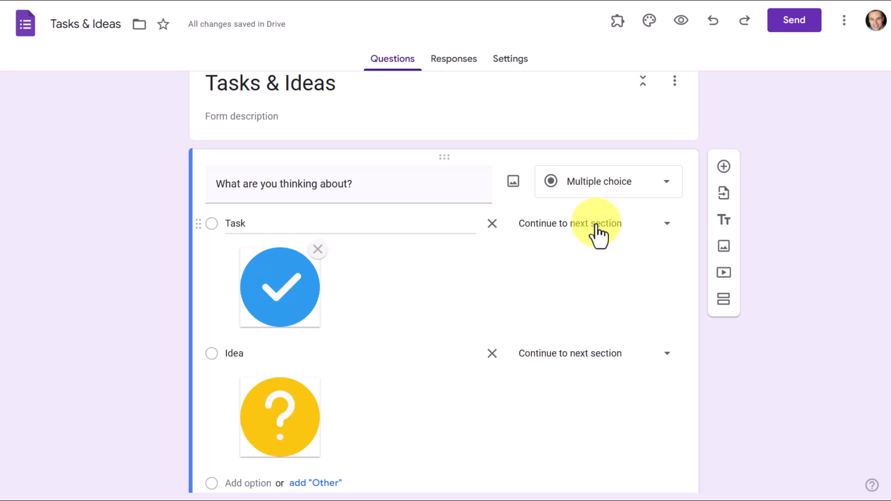
scroll(418, 297, down, 1)
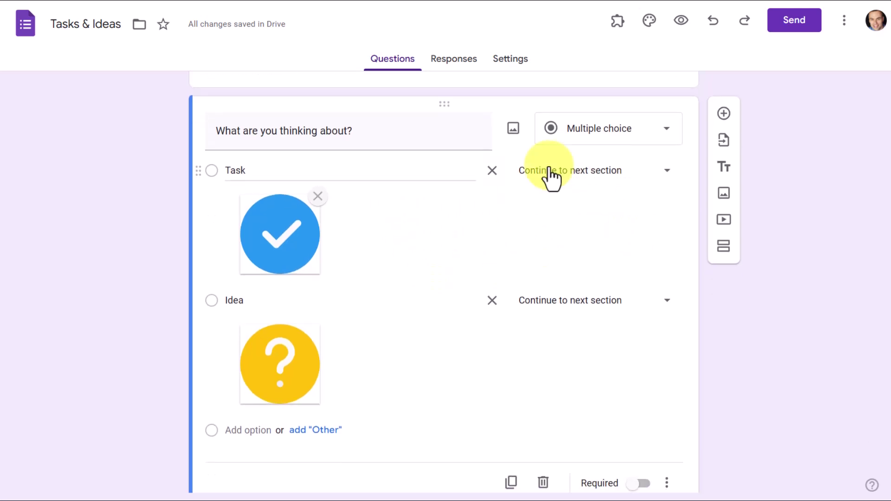
scroll(607, 238, down, 7)
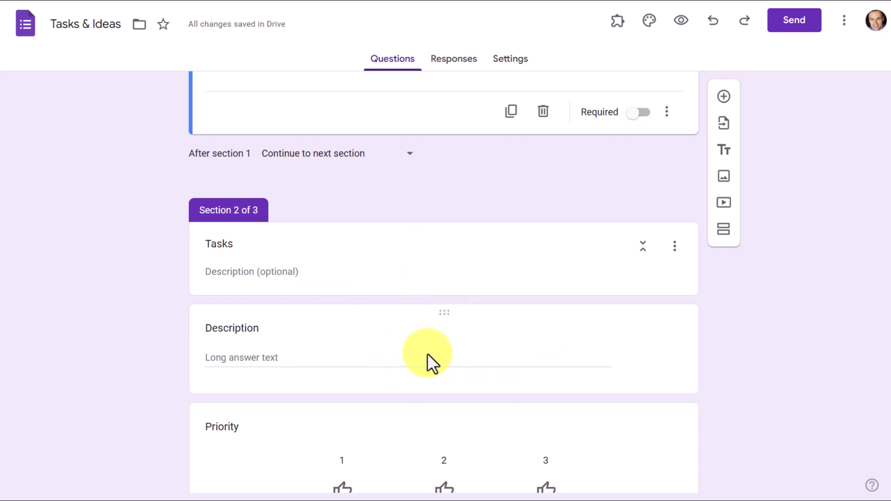
scroll(427, 352, up, 3)
scroll(464, 355, down, 3)
scroll(480, 357, up, 6)
scroll(481, 349, up, 3)
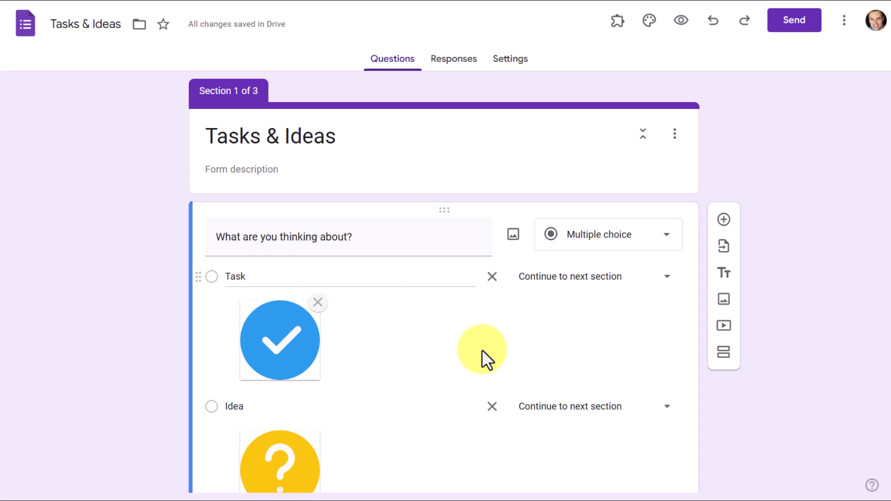
- Route Task to 'Go to section 2 (Tasks)' and Idea to 'Go to section 3 (Idea)'
click(614, 280)
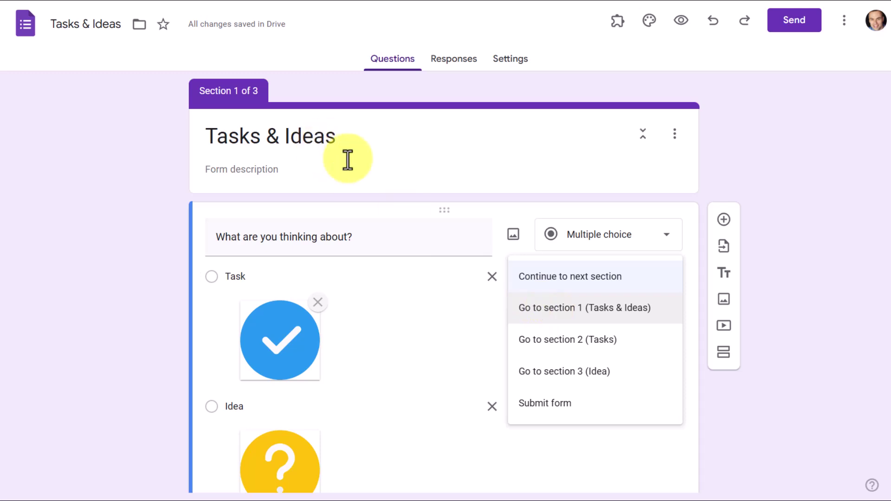
click(564, 341)
scroll(588, 367, down, 2)
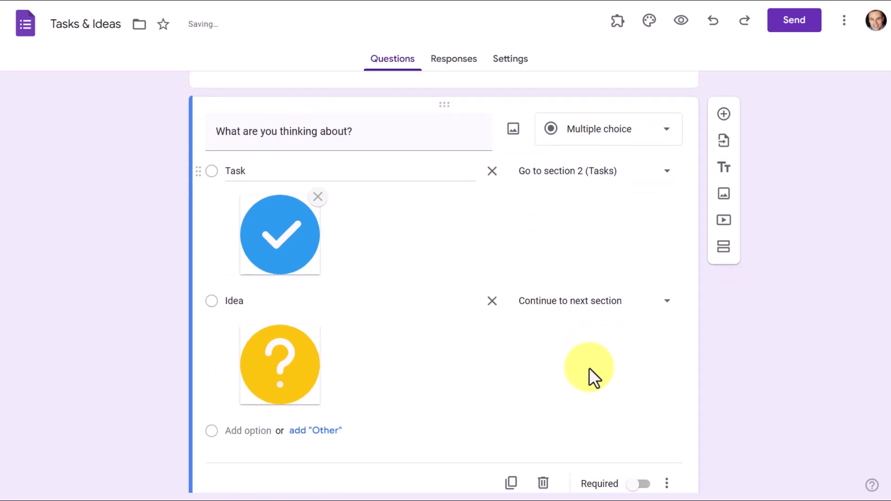
click(588, 310)
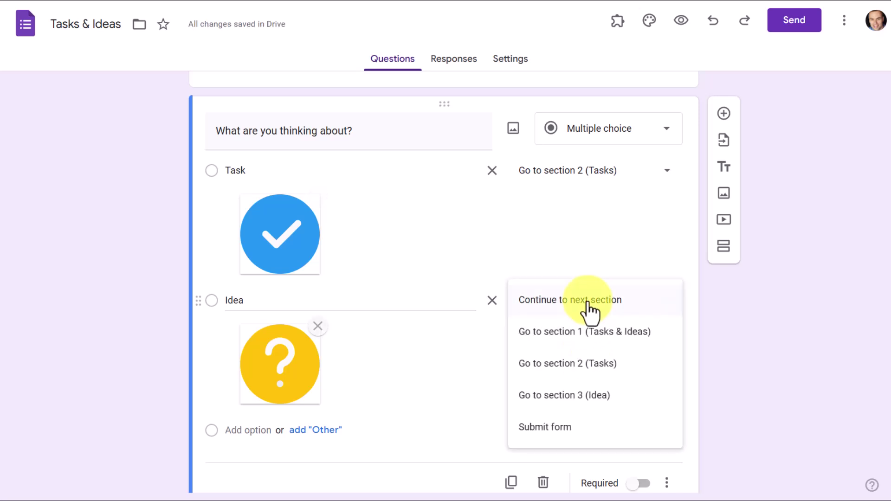
click(556, 403)
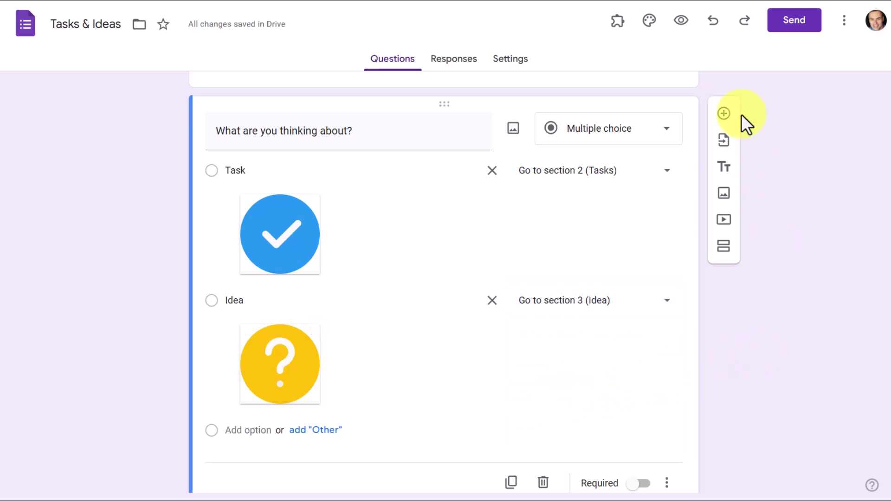
click(681, 23)
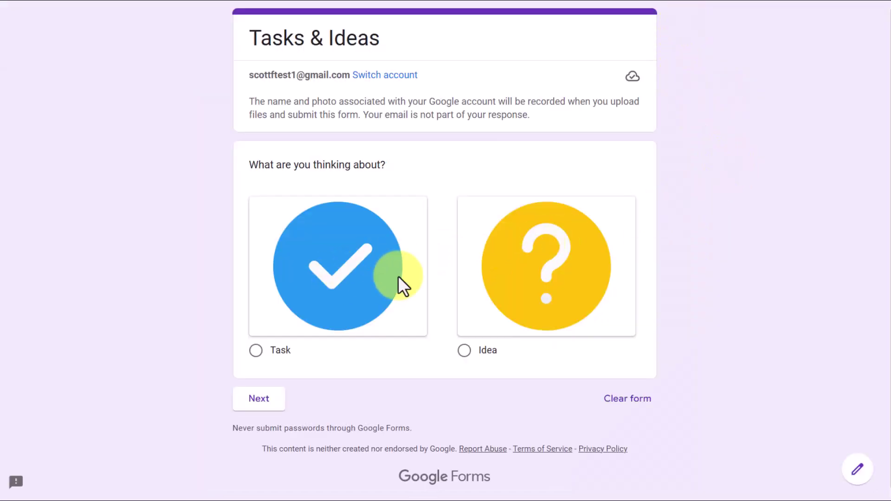
click(538, 281)
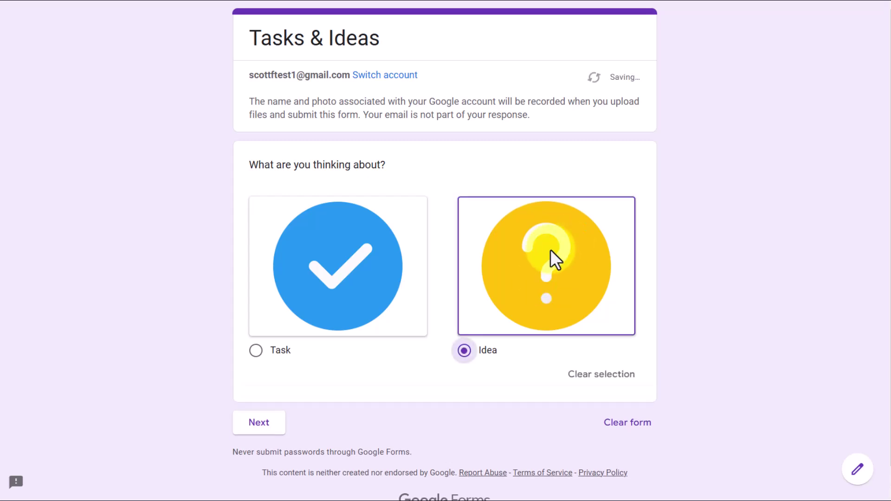
click(256, 423)
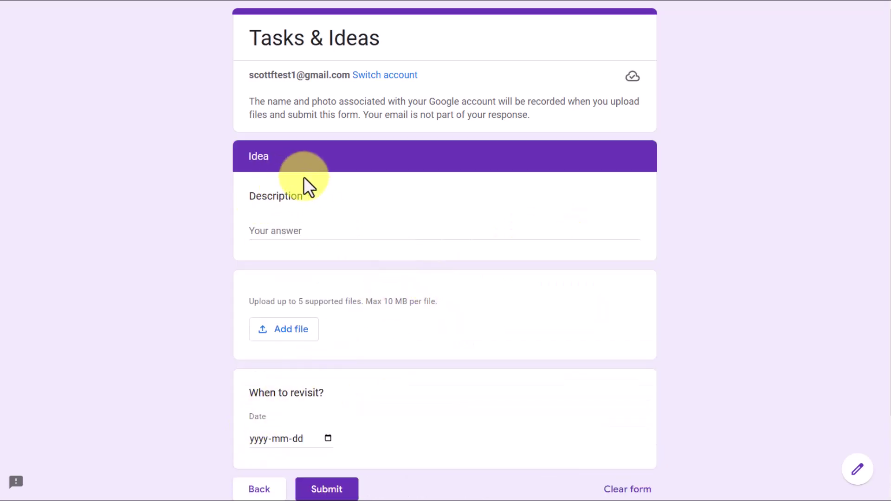
scroll(325, 192, down, 3)
scroll(417, 190, up, 2)
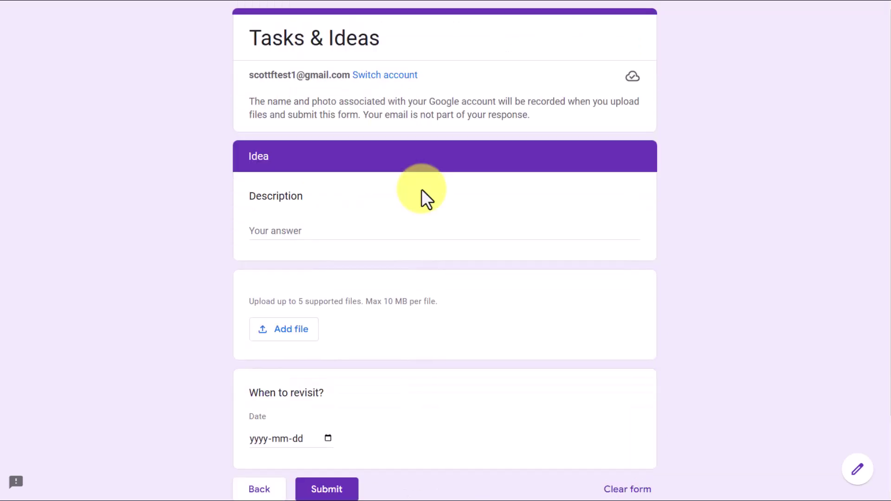
scroll(391, 193, down, 1)
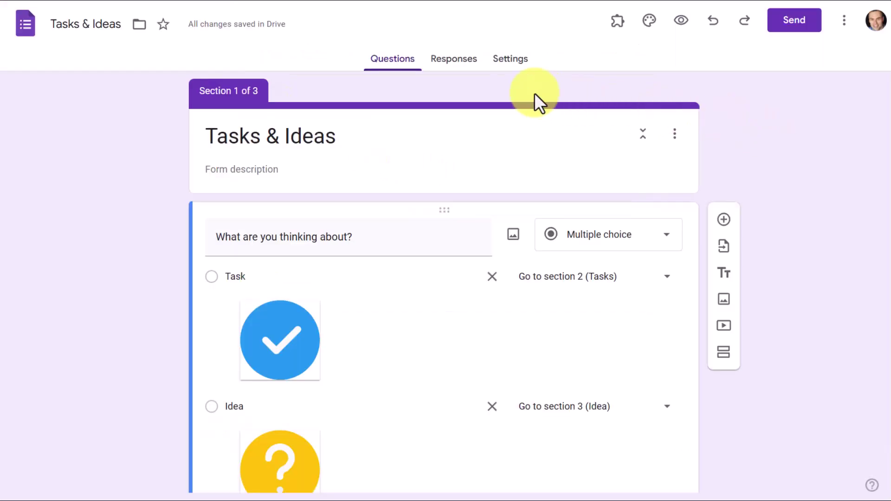
- Switch to the Responses tab of Tasks & Ideas, which shows 0 responses
click(456, 66)
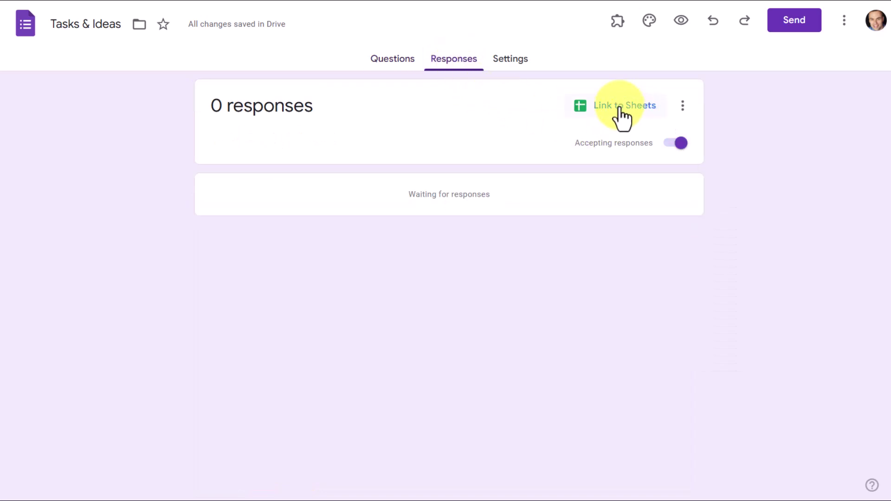